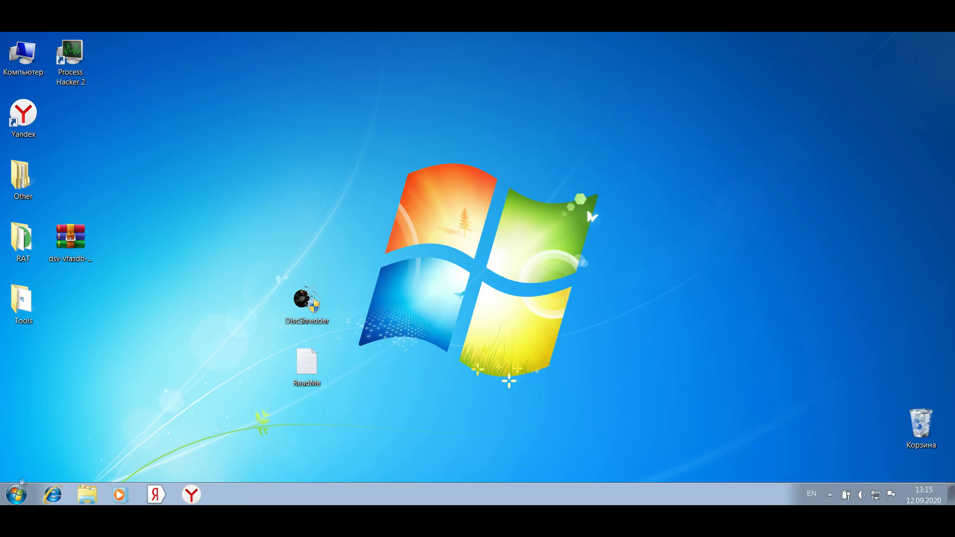
- Attach the WinPE Strelec boot disc image to the virtual machine's optical drive and restart the machine from it
key("ctrl+Home")
left_click(79, 114)
left_click(126, 27)
mouse_move(199, 39)
left_click(418, 81)
left_click(41, 27)
left_click(84, 112)
key("Return")
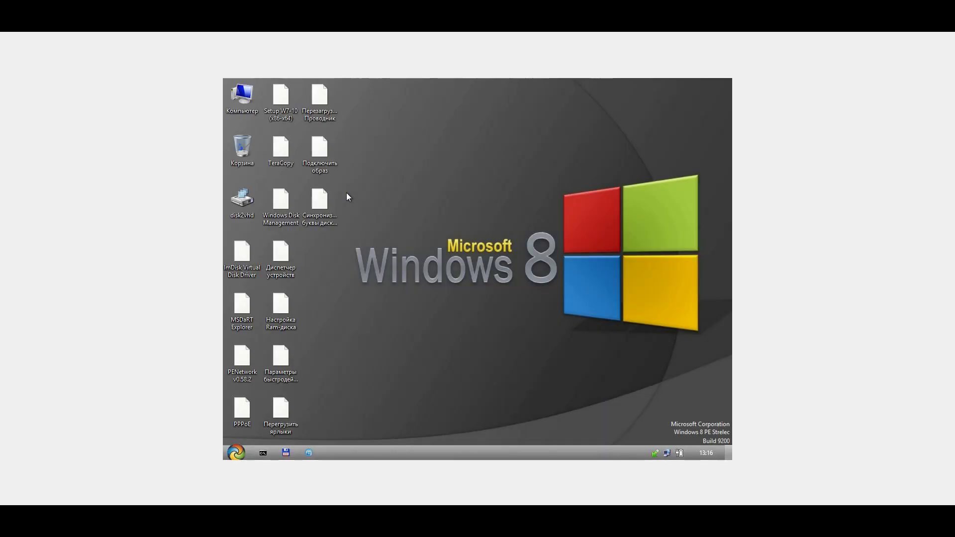
- Set the screen resolution to 1152 × 864 and keep the change
left_click(431, 259)
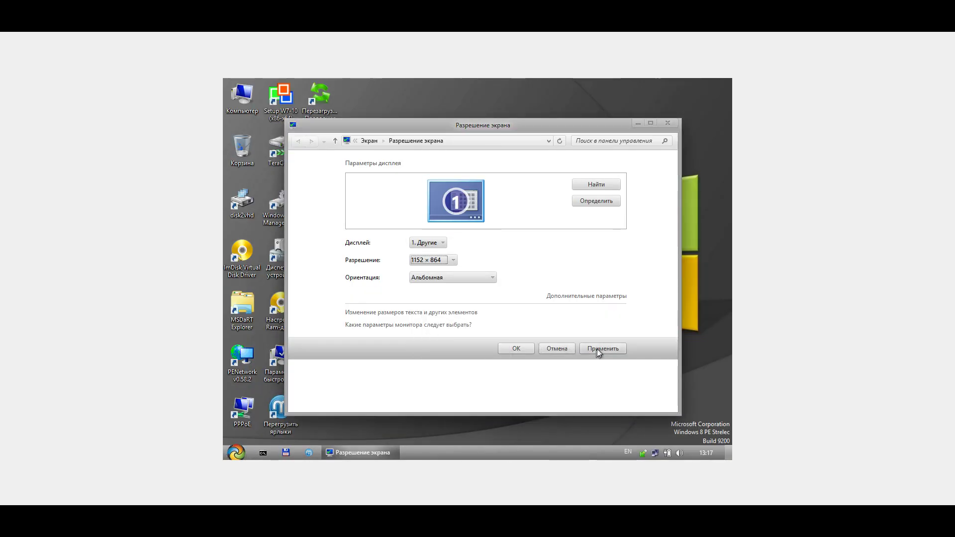
left_click(600, 348)
left_click(502, 330)
- Check which drives are listed in the Computer window and close it
double_click(200, 79)
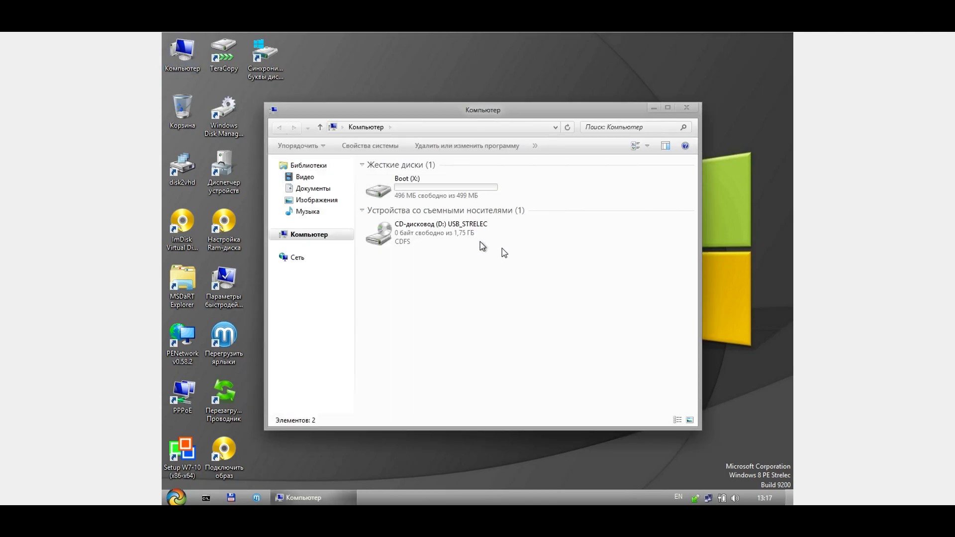
left_click(687, 107)
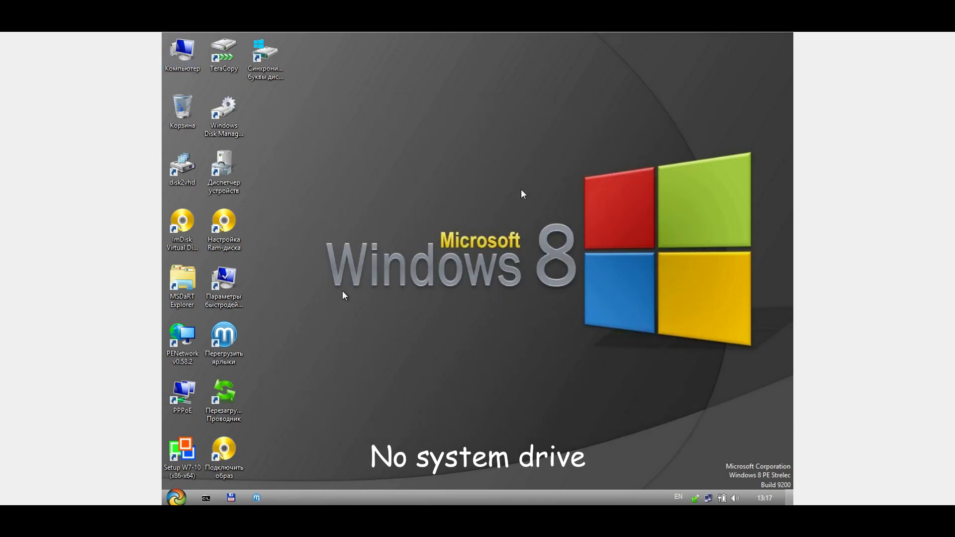
- Open Active Partition Recovery 15.0.0 and start a SuperScan of Fixed Disk0 VBOX HARDDISK for NTFS and FAT/exFAT partitions
left_click(176, 497)
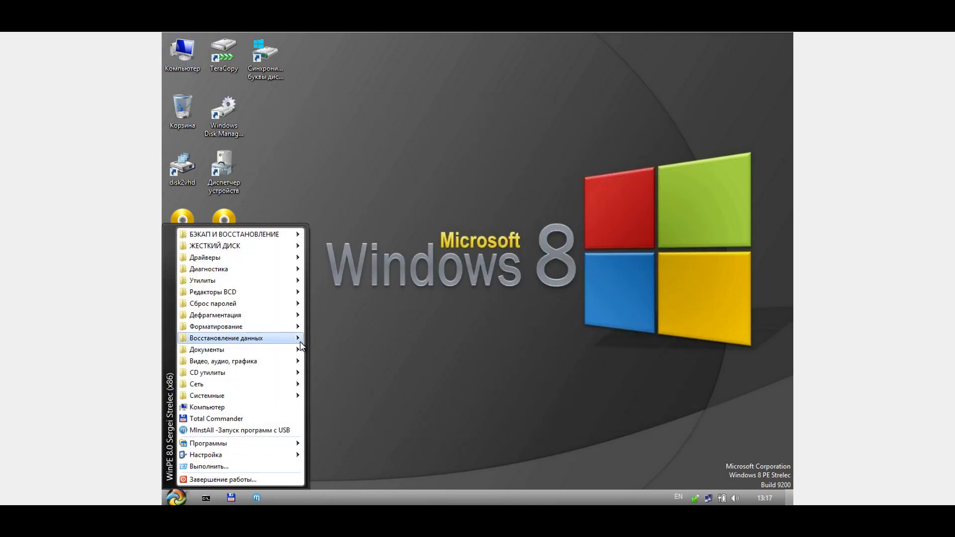
mouse_move(278, 338)
left_click(350, 394)
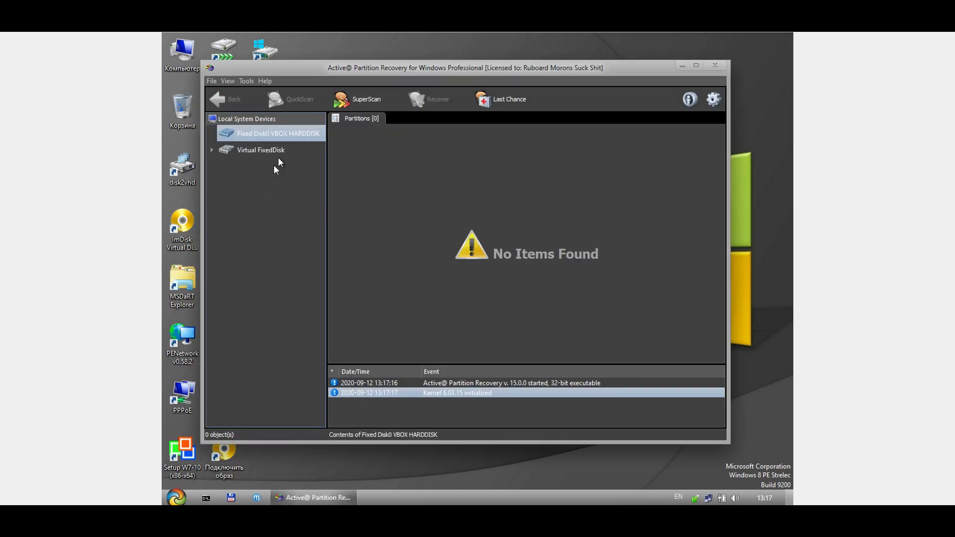
left_click(383, 96)
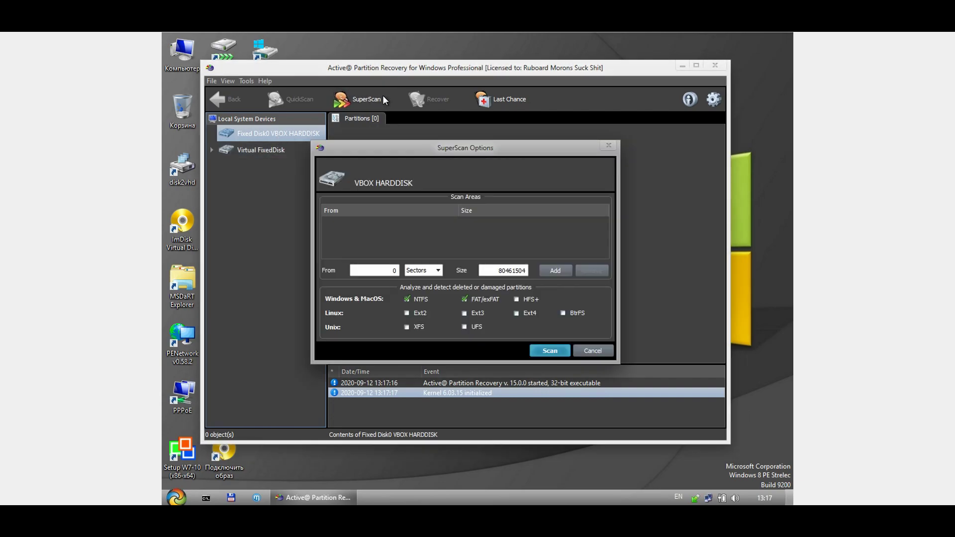
left_click(549, 351)
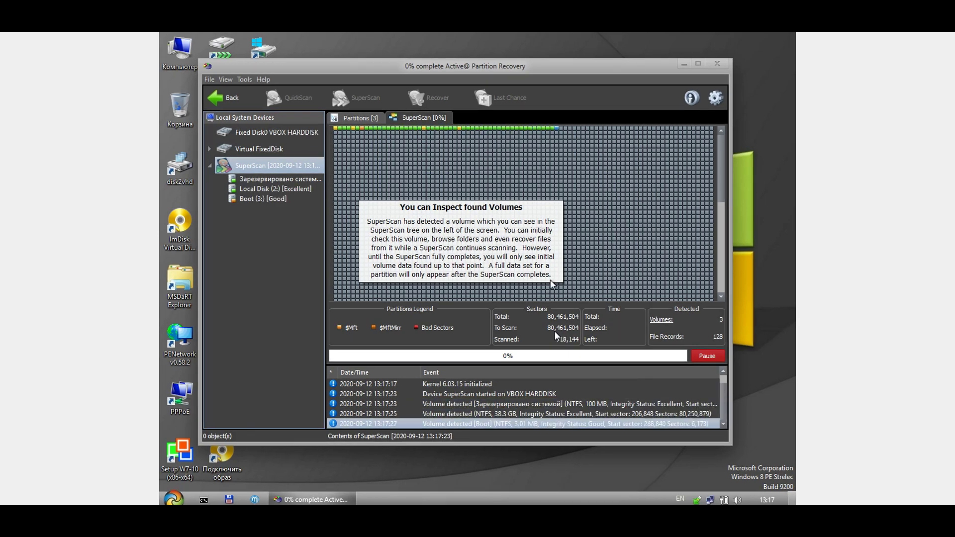
- Browse the Users folder on the detected Local Disk (2:) and pause the running SuperScan
double_click(283, 189)
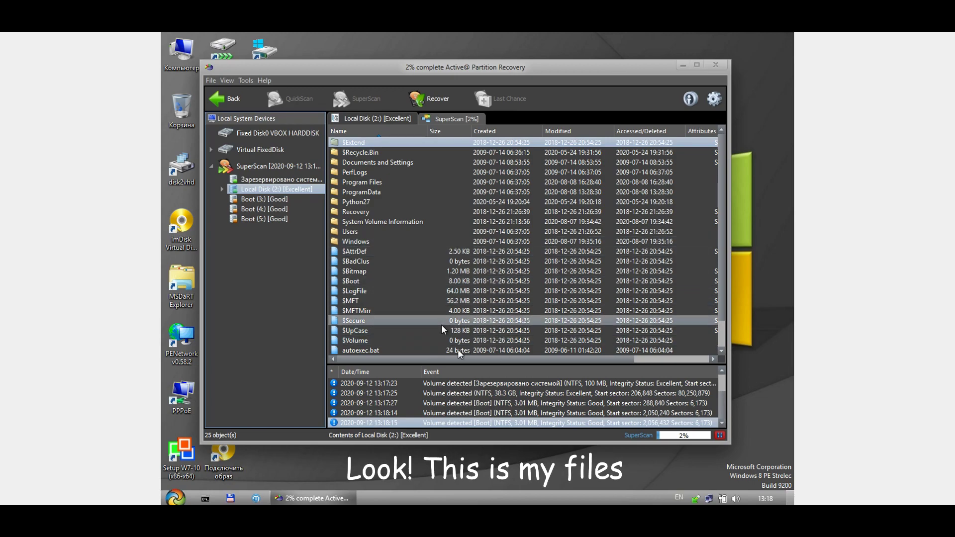
double_click(360, 231)
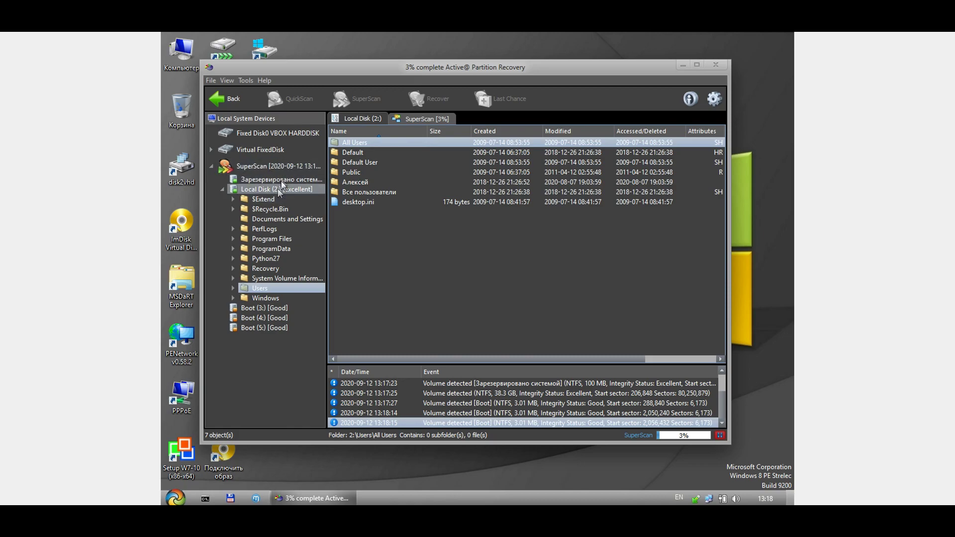
left_click(285, 168)
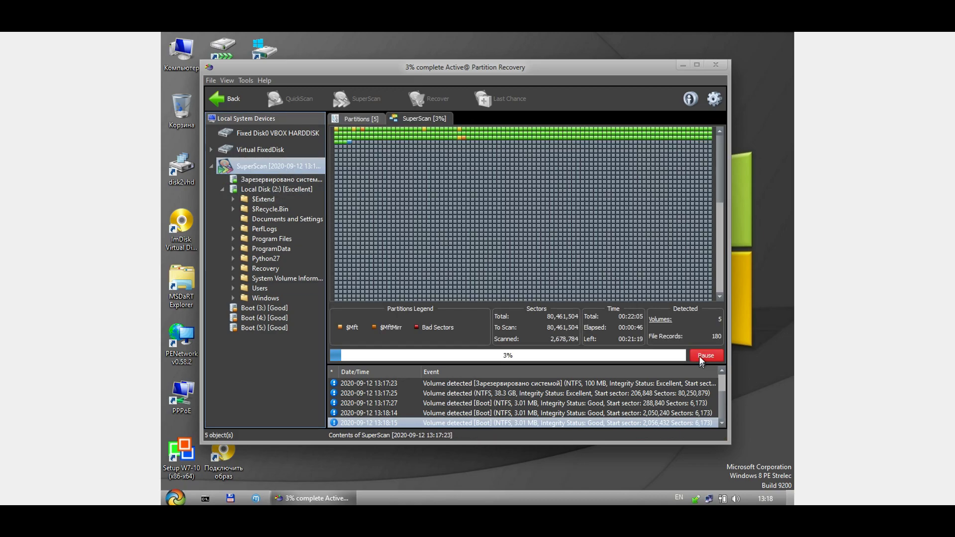
left_click(700, 355)
left_click(294, 188)
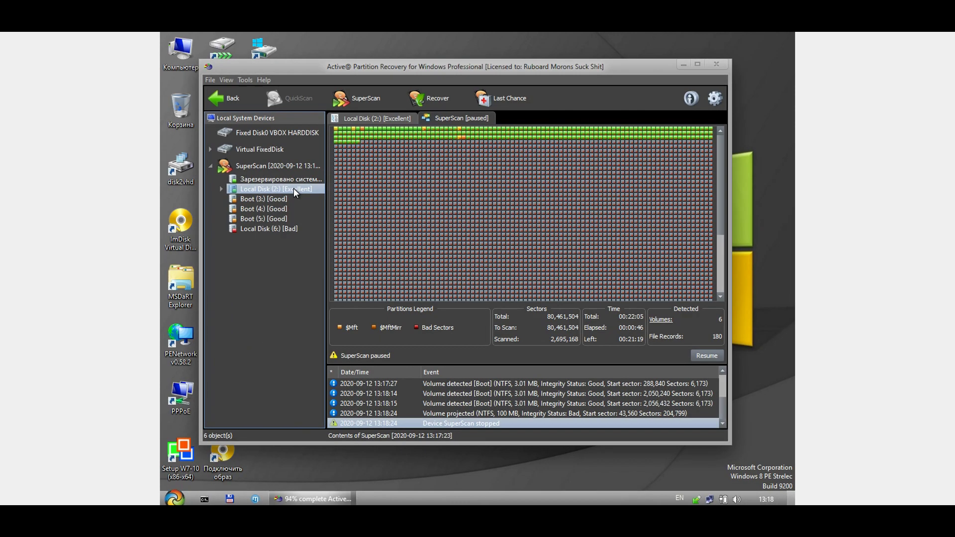
left_click(433, 99)
left_click(590, 348)
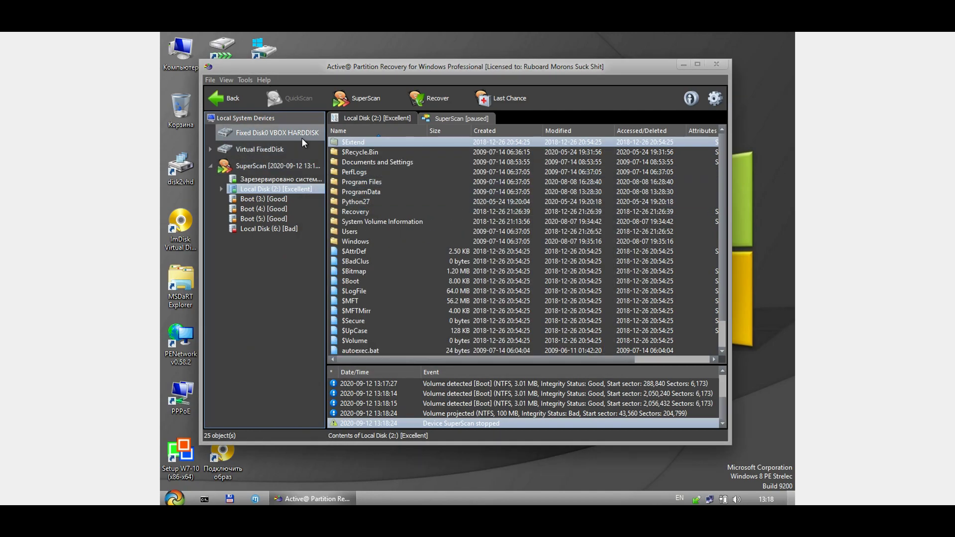
- Fix the MBR of Fixed Disk0 VBOX HARDDISK by replacing it with a typical one and clearing the partition table
right_click(301, 138)
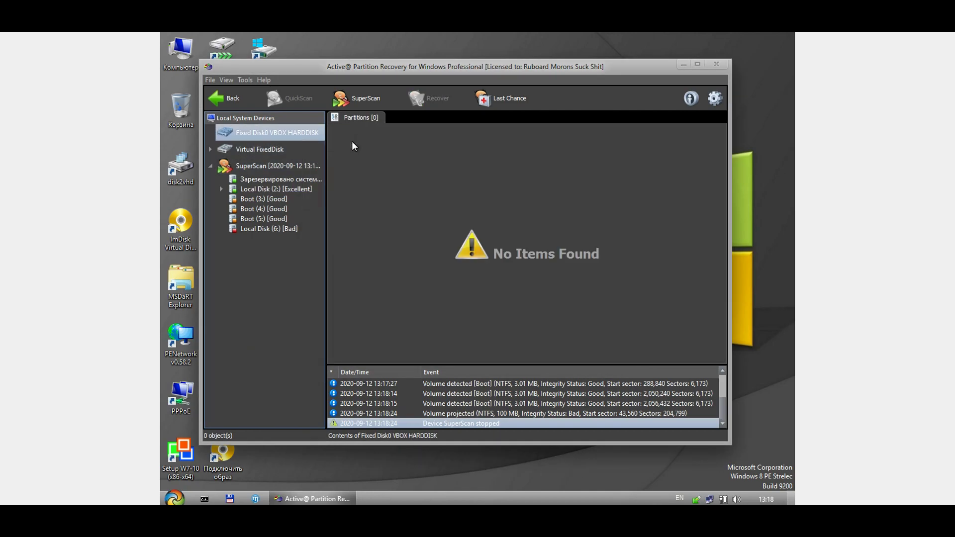
left_click(351, 143)
left_click(456, 288)
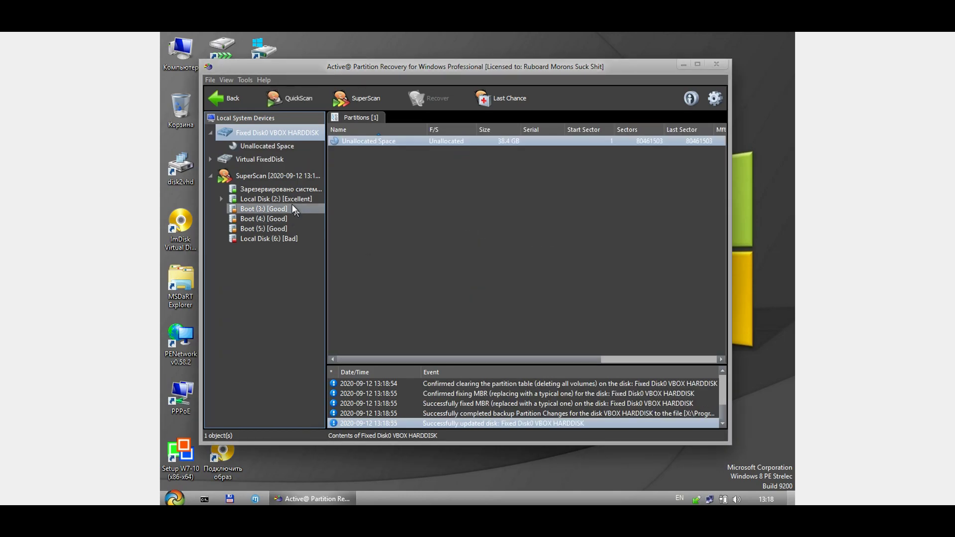
- Recover the detected Local Disk (2:) in place as drive C: and set the partition active
left_click(291, 199)
left_click(424, 101)
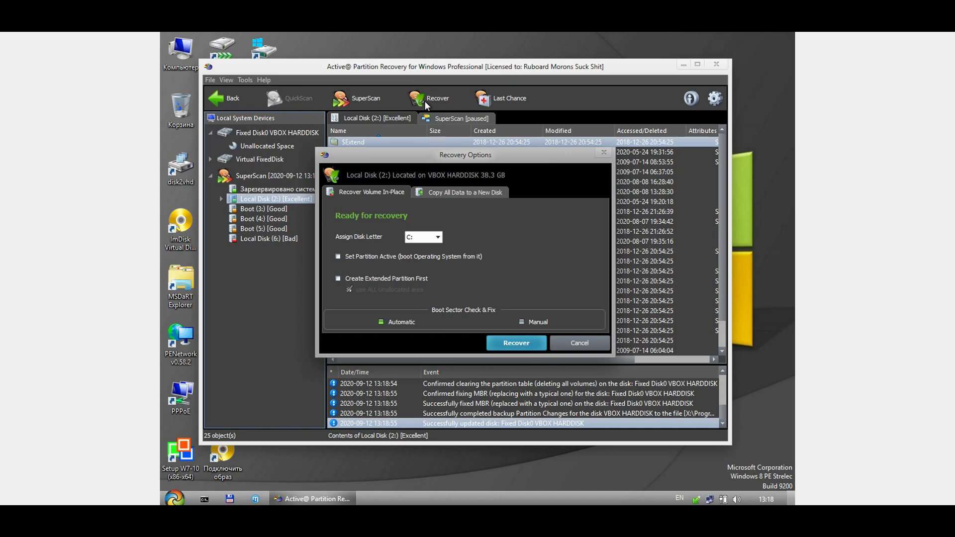
left_click(376, 256)
left_click(514, 341)
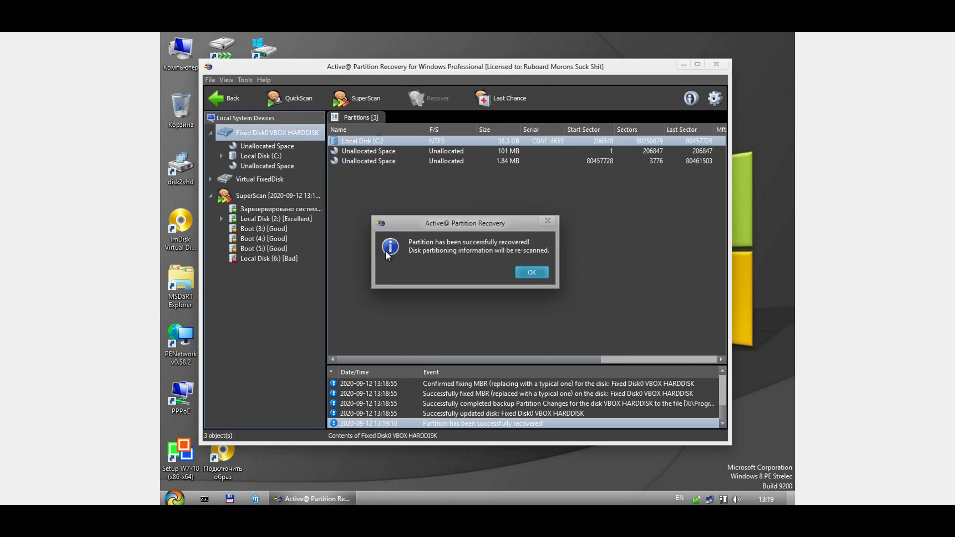
left_click(532, 273)
- Inspect the contents of the recovered drive C: from the Computer window and close it
double_click(189, 56)
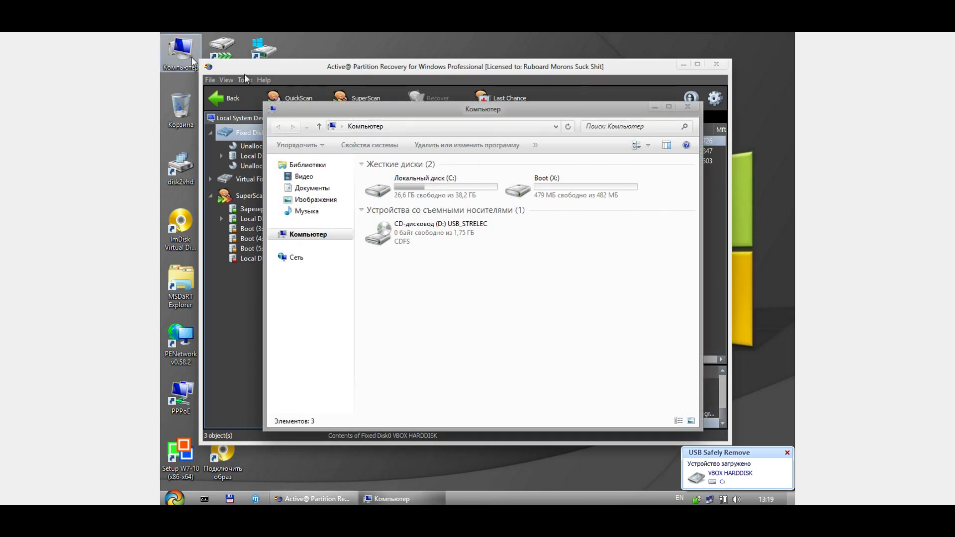
double_click(432, 183)
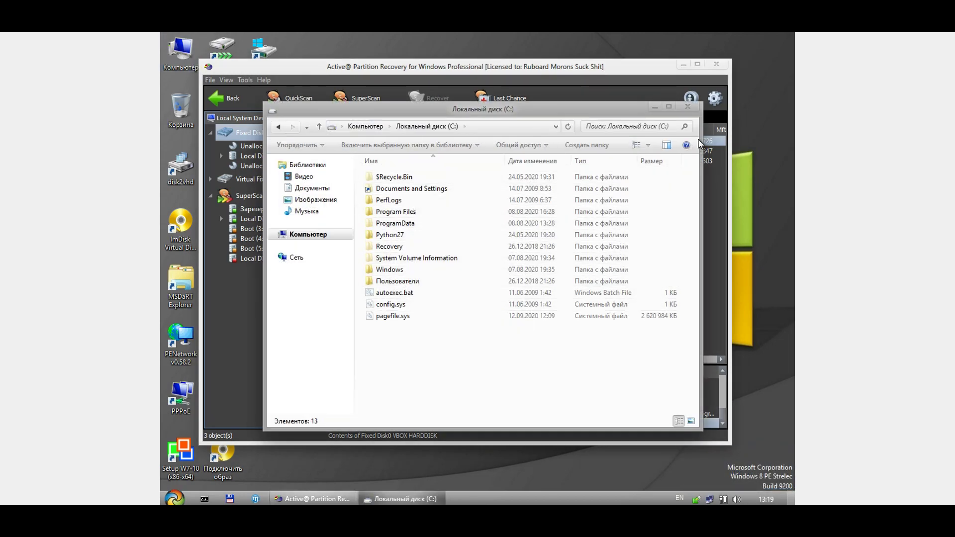
left_click(693, 108)
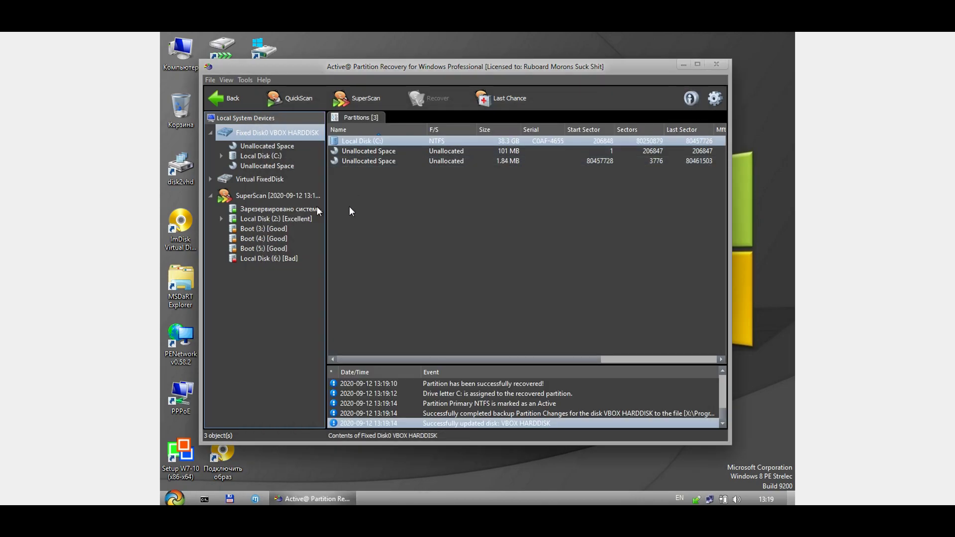
- Recover the detected "Зарезервировано системой (1:)" volume in place with drive letter E:
left_click(294, 210)
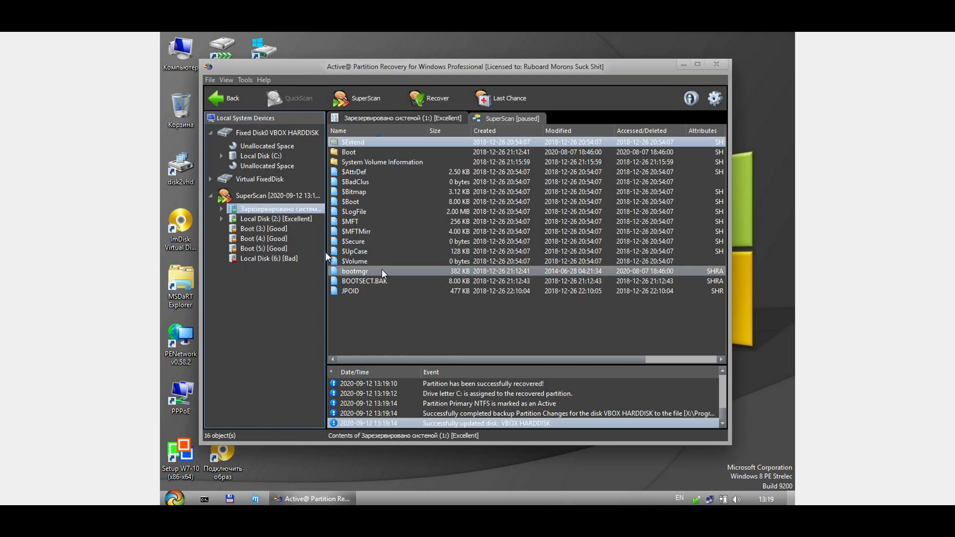
right_click(263, 208)
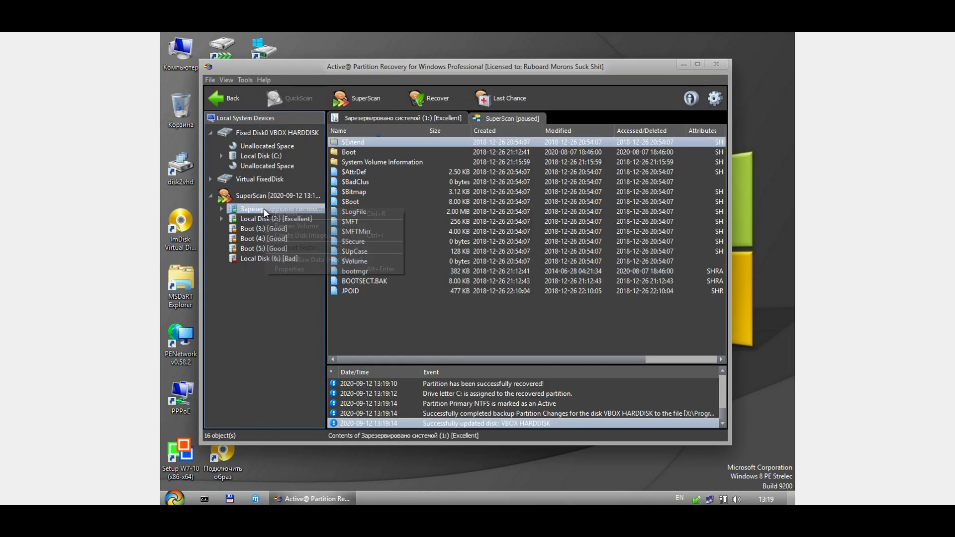
left_click(434, 102)
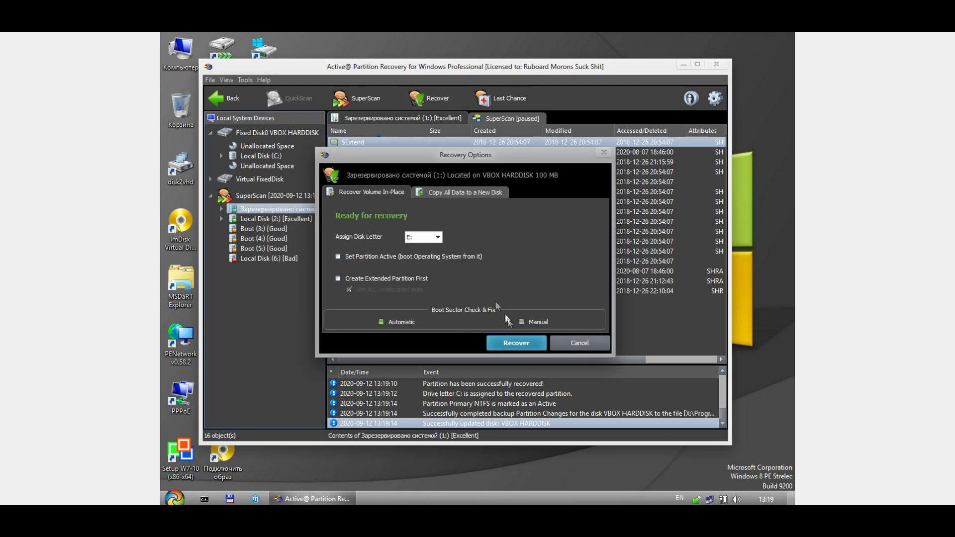
left_click(519, 340)
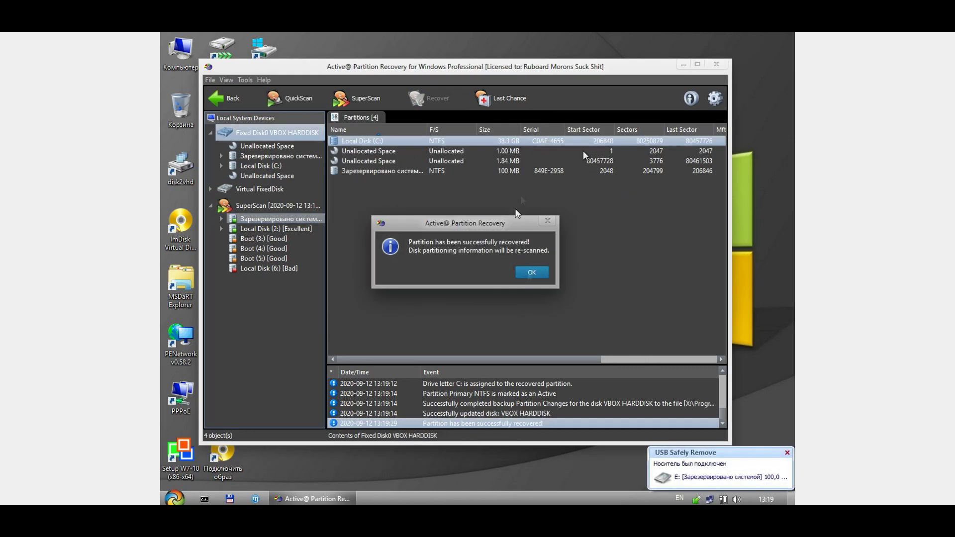
left_click(530, 272)
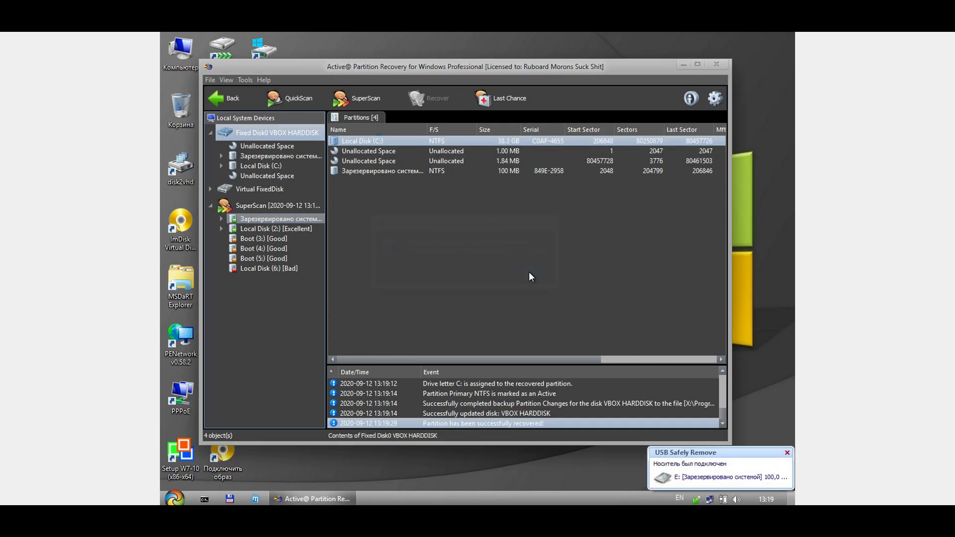
- Close the partition recovery program without saving the SuperScan results and check the recovered drives in the Computer window
left_click(714, 68)
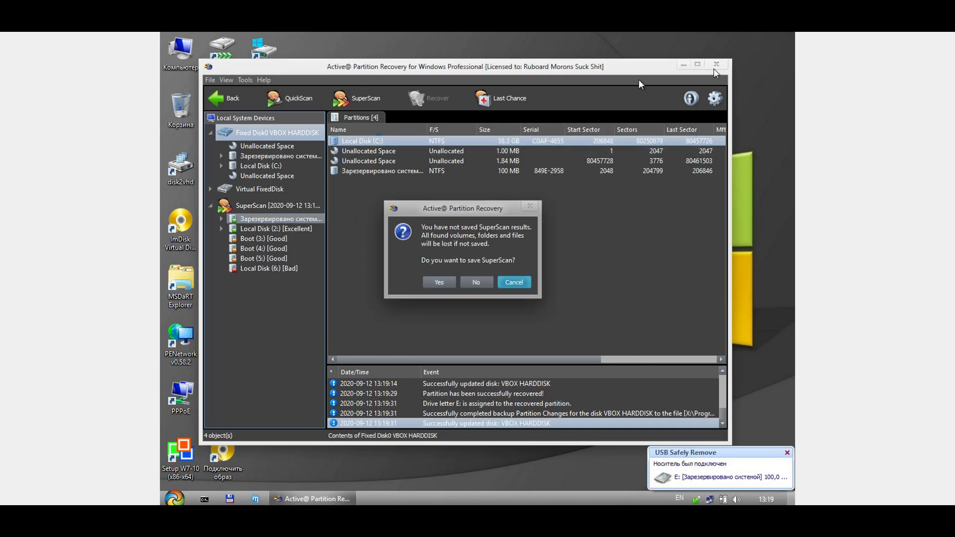
left_click(475, 282)
double_click(194, 53)
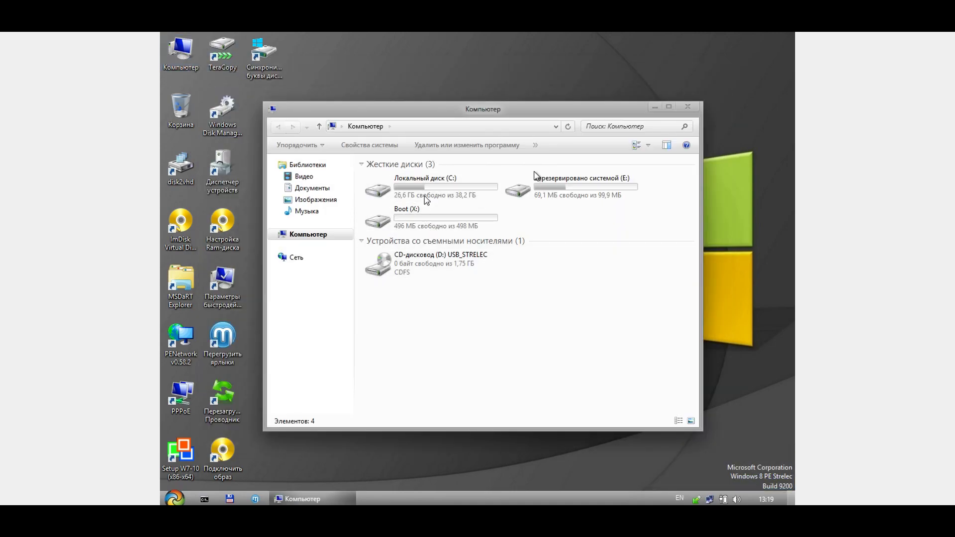
left_click(687, 105)
- Open EaseUS Data Recovery Wizard 9.5.0 and scan drive C: for all lost file types
left_click(169, 495)
mouse_move(273, 341)
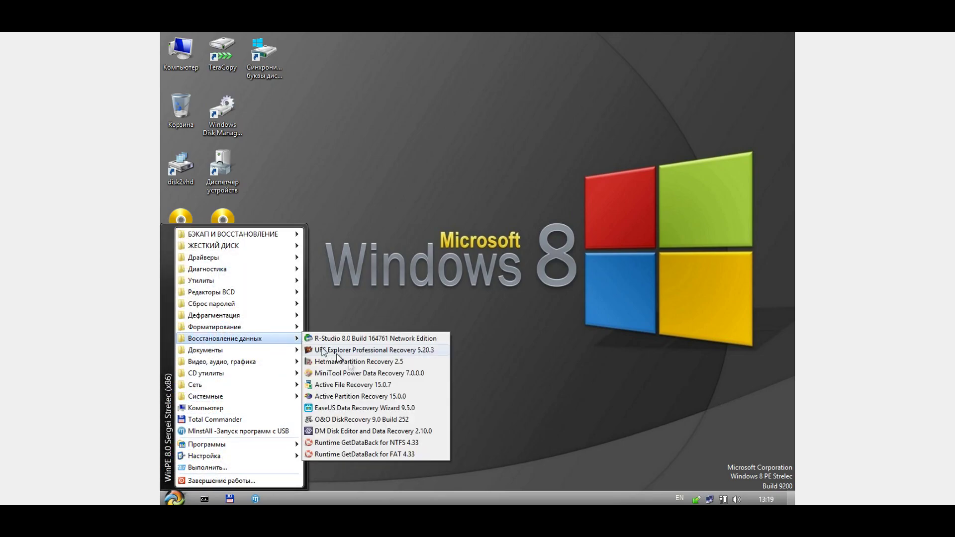
left_click(348, 408)
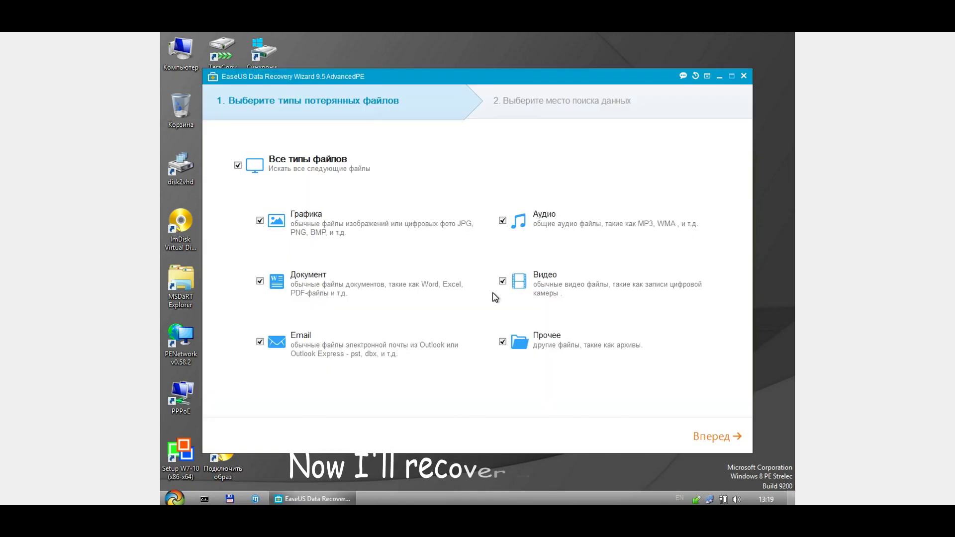
key("Return")
left_click(341, 231)
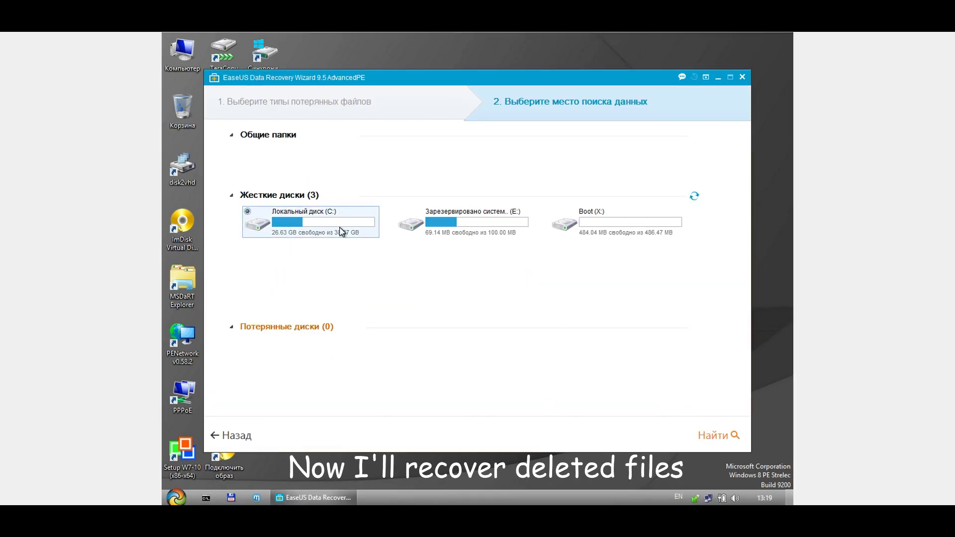
left_click(716, 435)
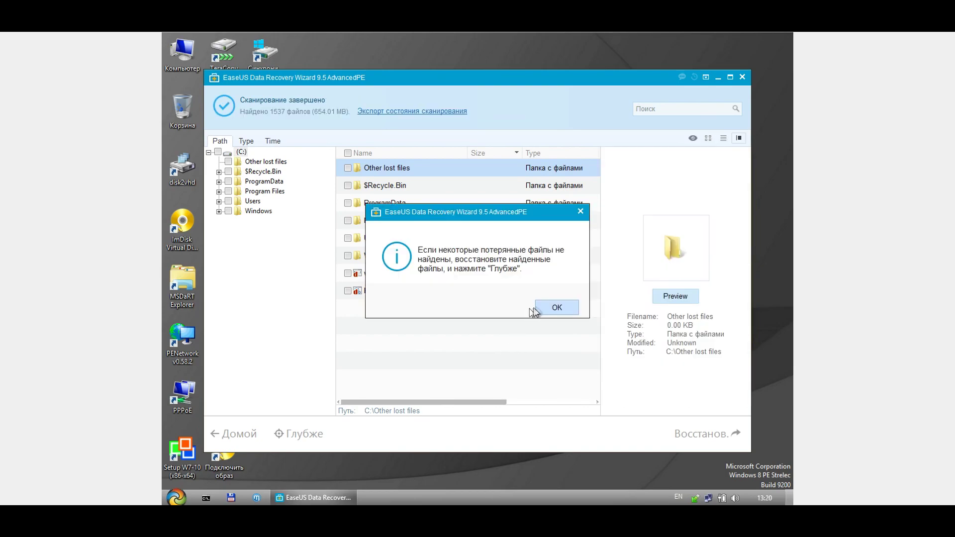
left_click(552, 307)
- Recover the found files in the ProgramData, Program Files, Users and Windows folders and save them
left_click(347, 203)
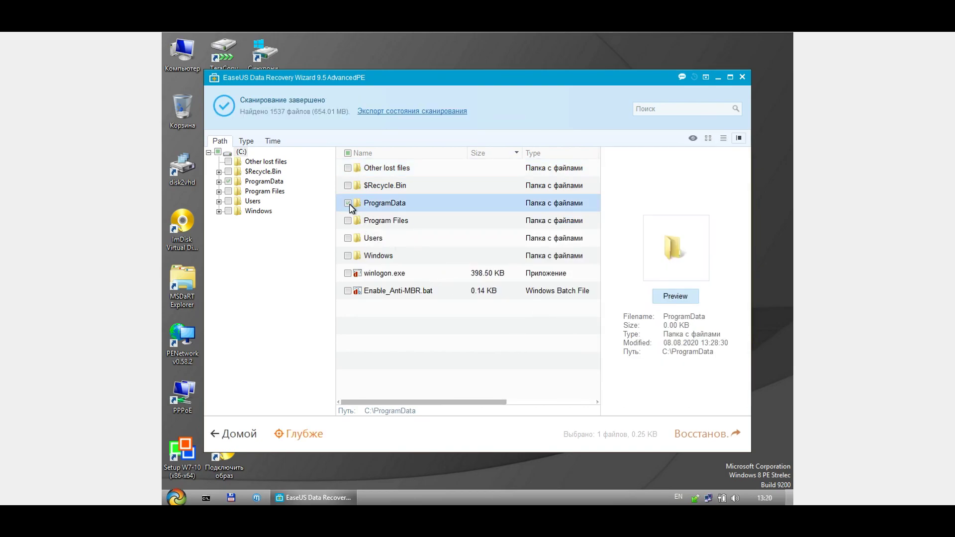
left_click(348, 220)
left_click(348, 238)
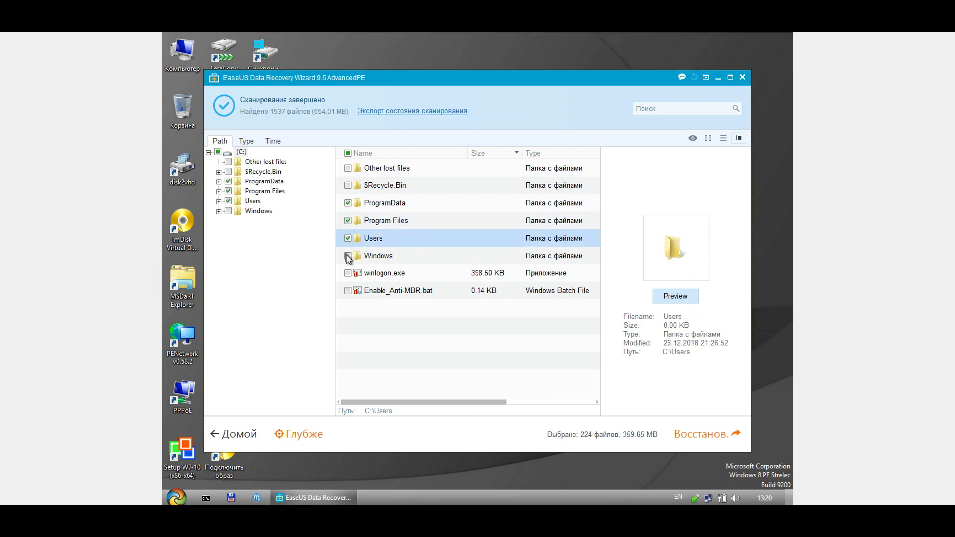
left_click(348, 255)
left_click(714, 440)
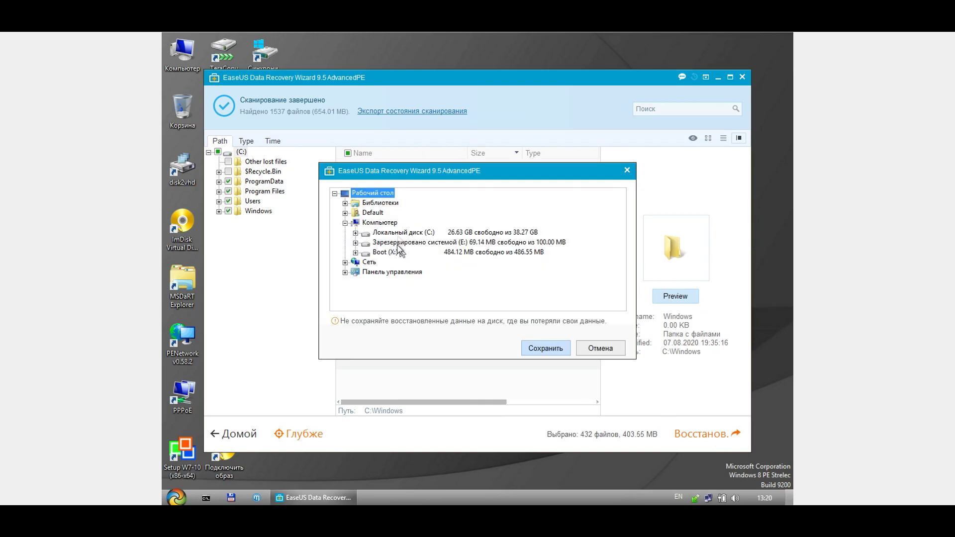
left_click(544, 348)
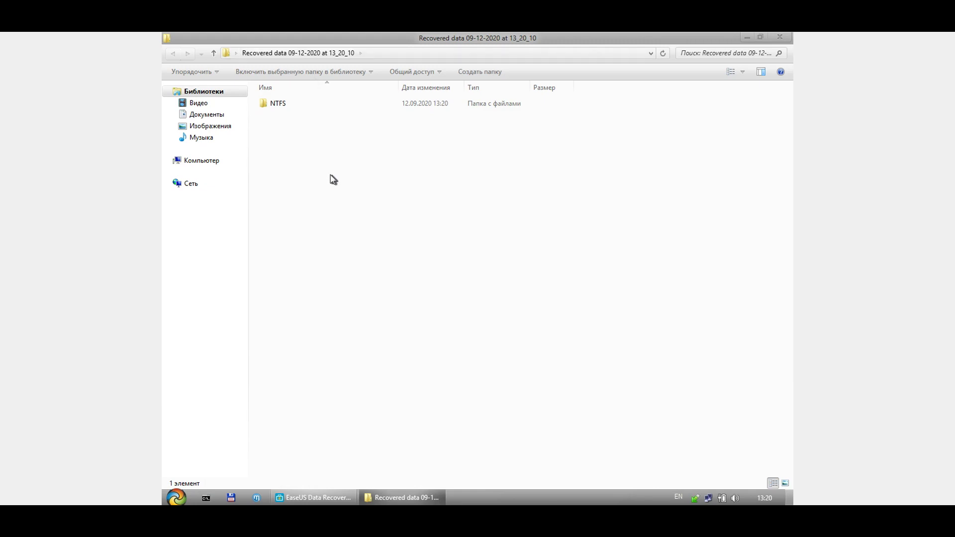
- Open the recovered NTFS folder in a reduced window, dismiss the recovery-completed message and minimize the recovery wizard
double_click(335, 104)
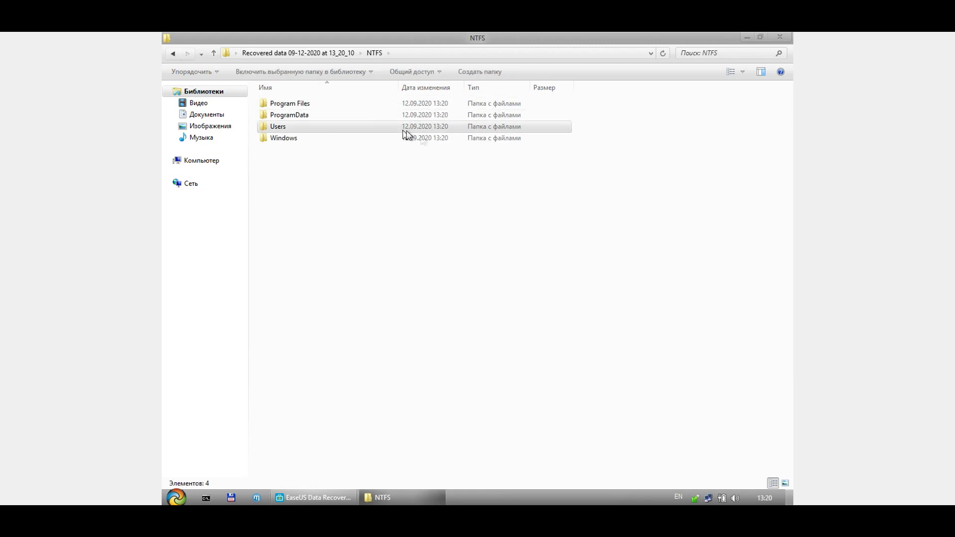
left_click(760, 37)
left_click_drag(499, 107, 553, 108)
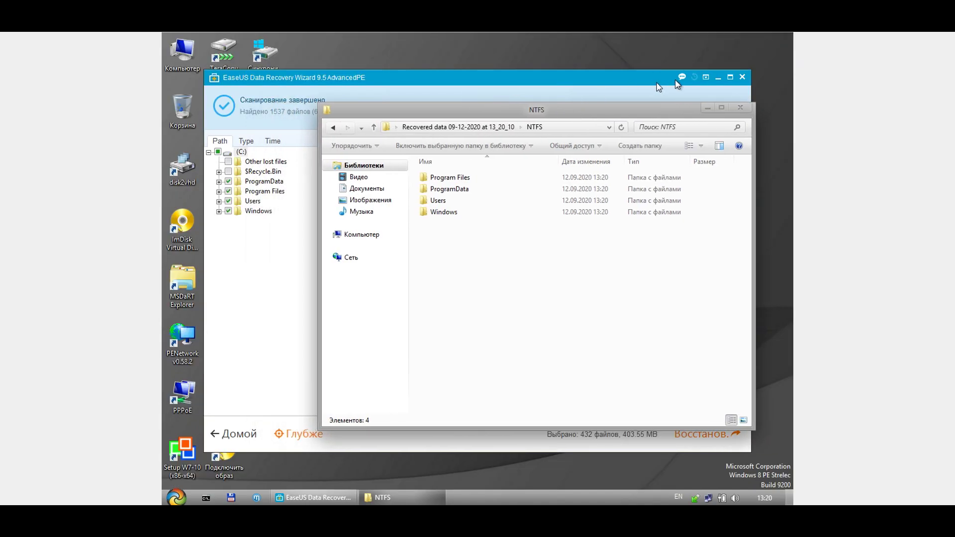
left_click(718, 80)
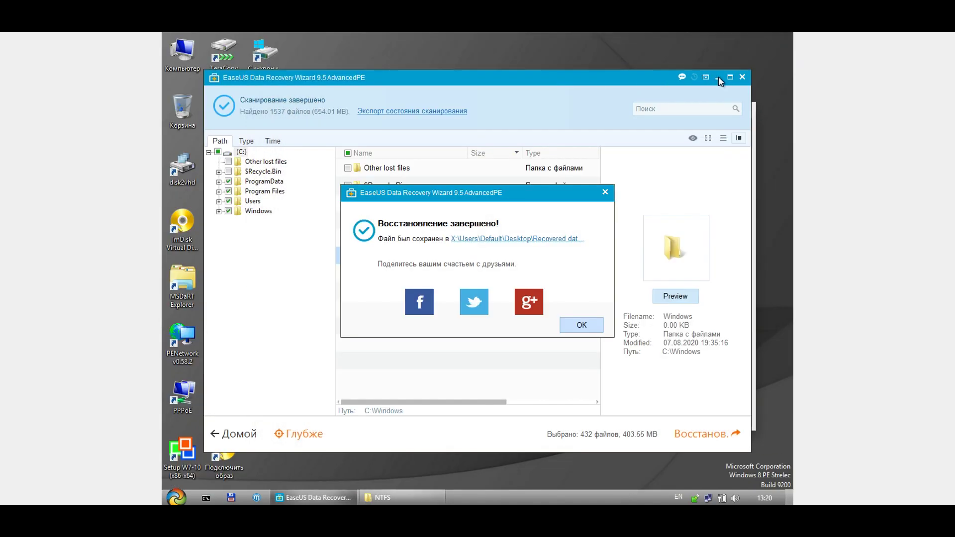
left_click(605, 193)
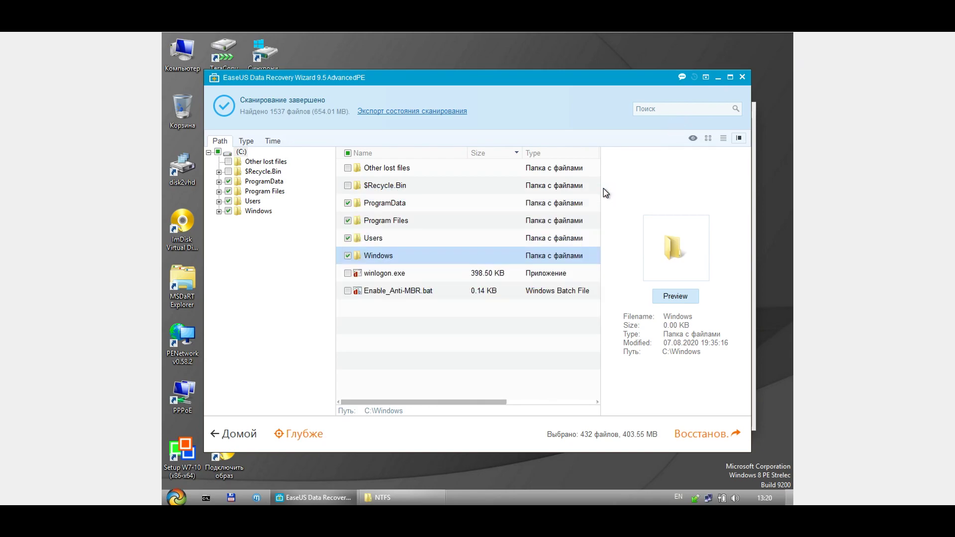
left_click(722, 80)
left_click_drag(545, 115, 597, 94)
- Copy the recovered Program Files, ProgramData, Users and Windows folders to drive C:, skipping files that already exist there
double_click(182, 52)
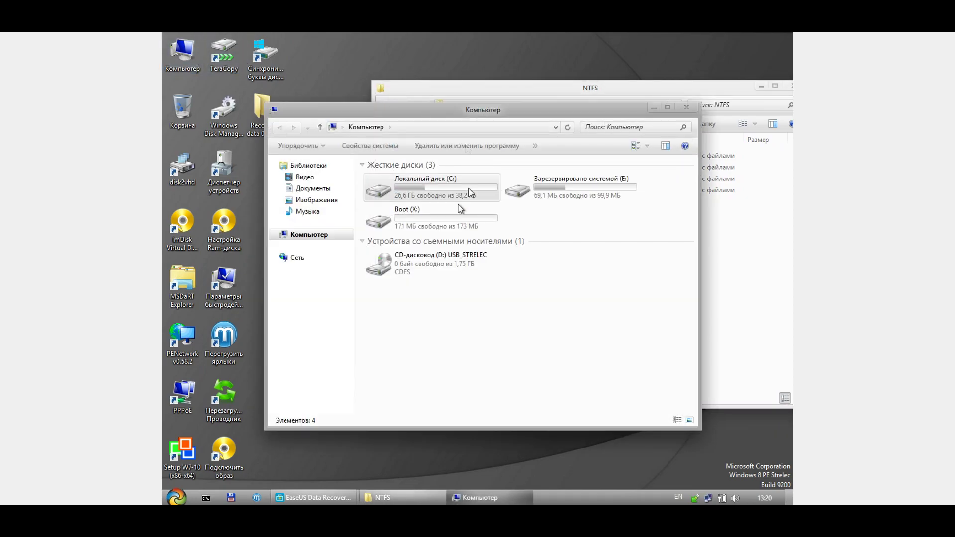
double_click(444, 193)
left_click_drag(479, 110, 310, 175)
left_click_drag(553, 241, 497, 151)
left_click_drag(512, 183, 294, 443)
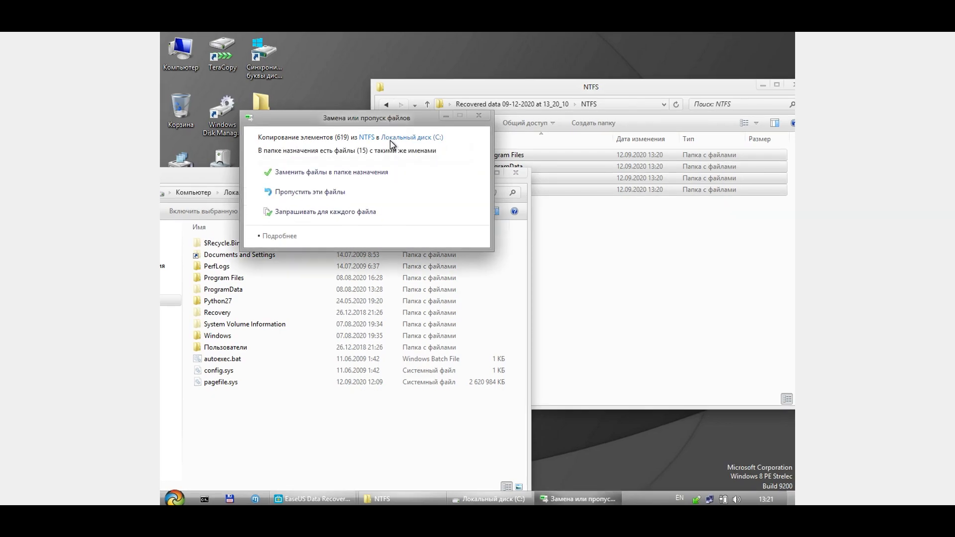
left_click(343, 193)
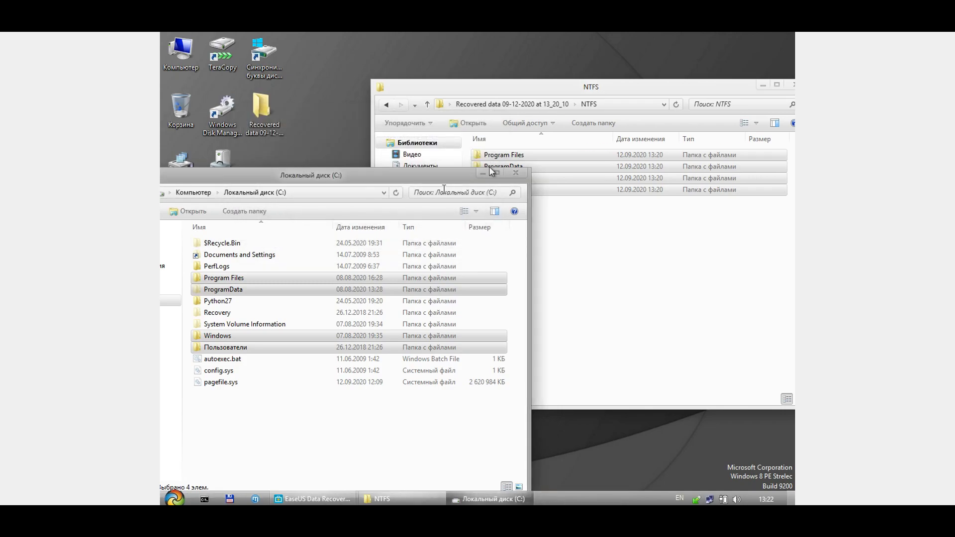
left_click(522, 172)
- Install the Windows NT 6.x MBR on disk HD0 with BOOTICE and exit the utility
left_click(174, 498)
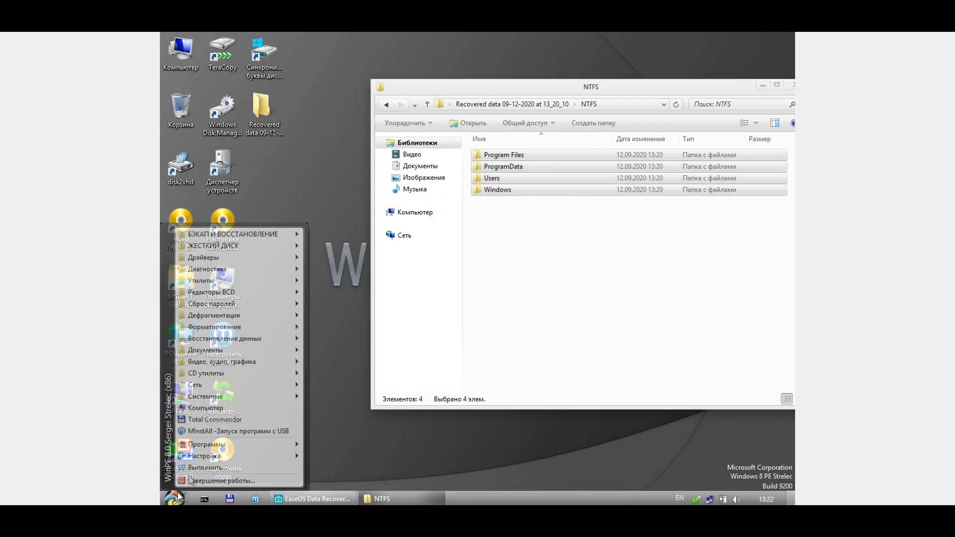
mouse_move(278, 280)
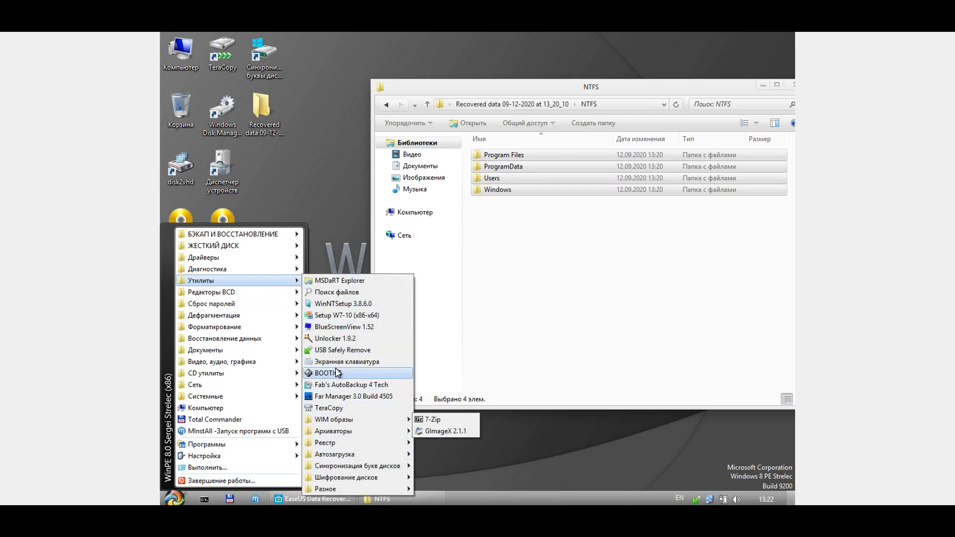
left_click_drag(328, 373, 337, 368)
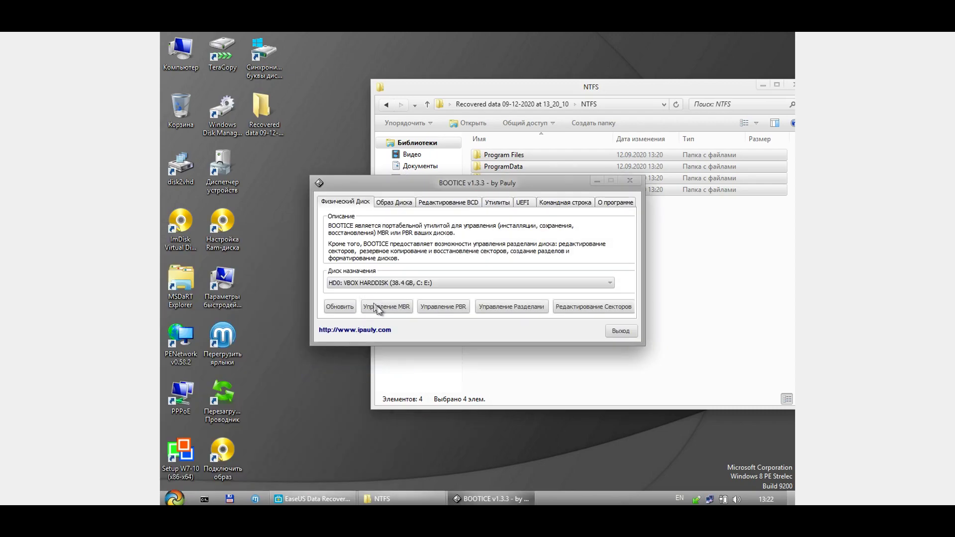
left_click(377, 307)
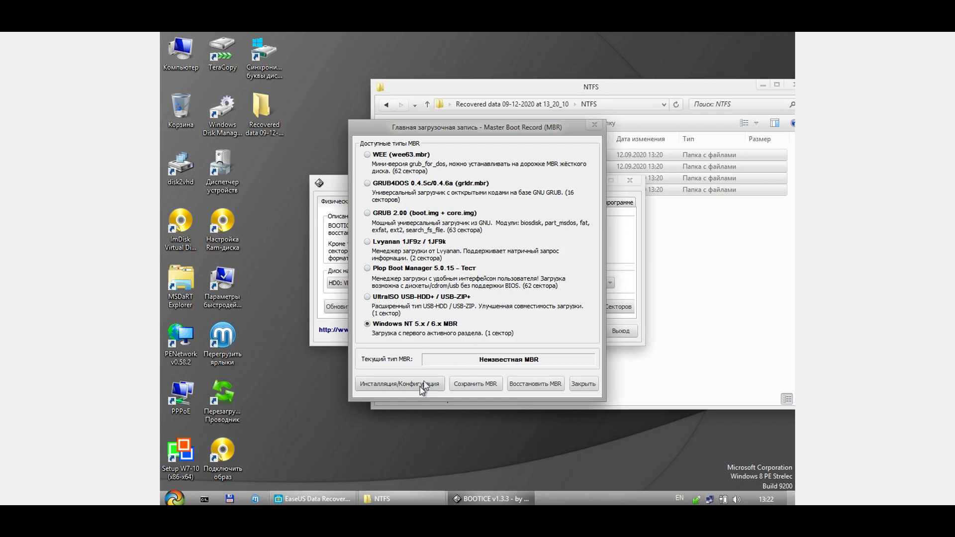
left_click(404, 388)
left_click(503, 269)
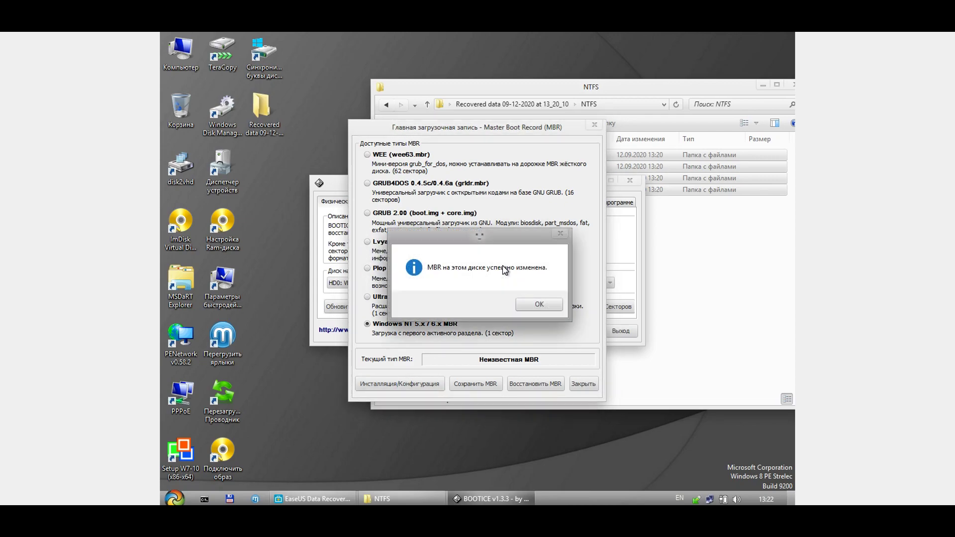
left_click(547, 304)
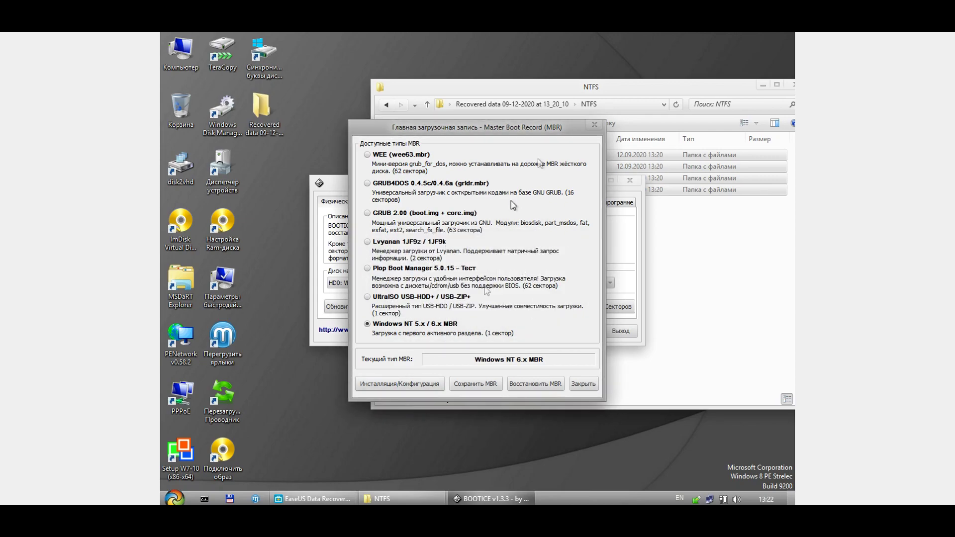
left_click(594, 126)
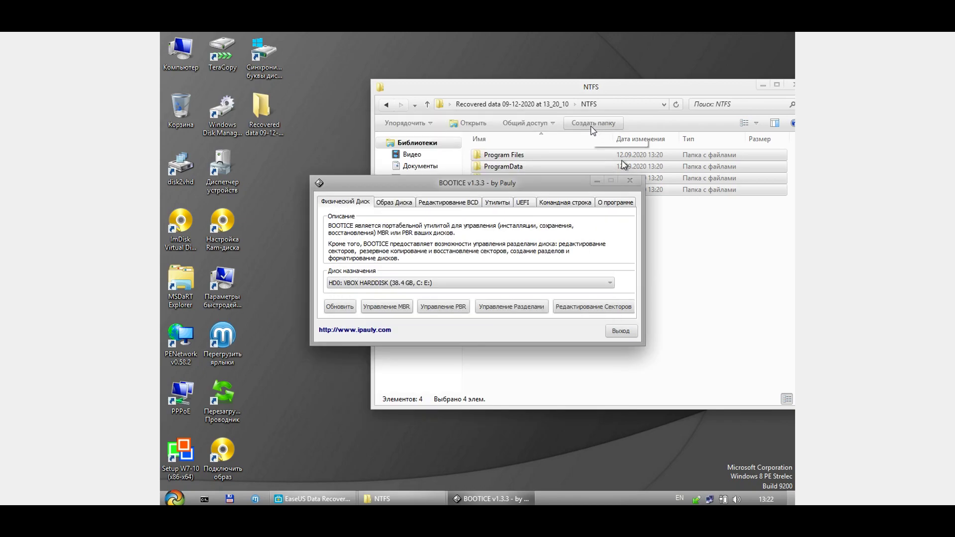
left_click(630, 180)
- Close the NTFS folder window and exit EaseUS Data Recovery Wizard without saving the scan state
left_click_drag(651, 88, 519, 111)
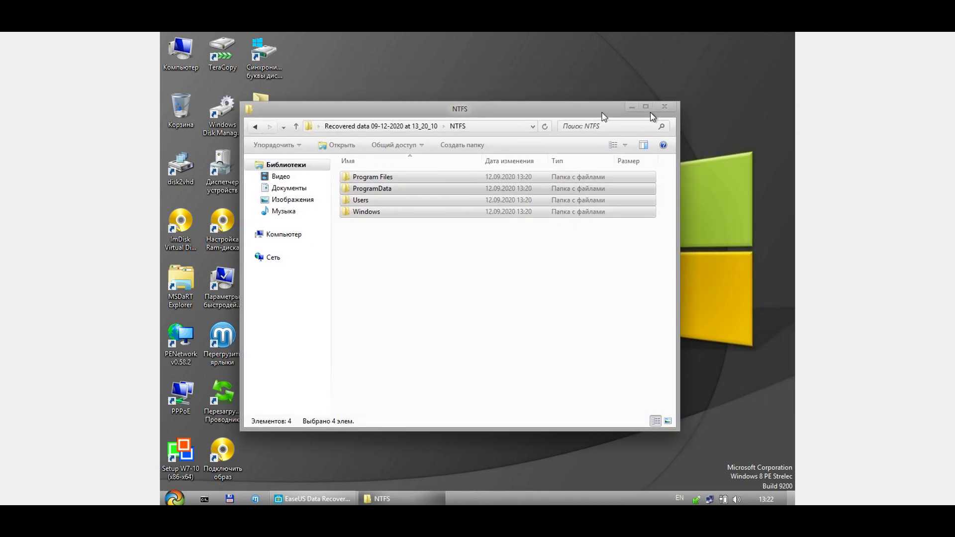
left_click(668, 110)
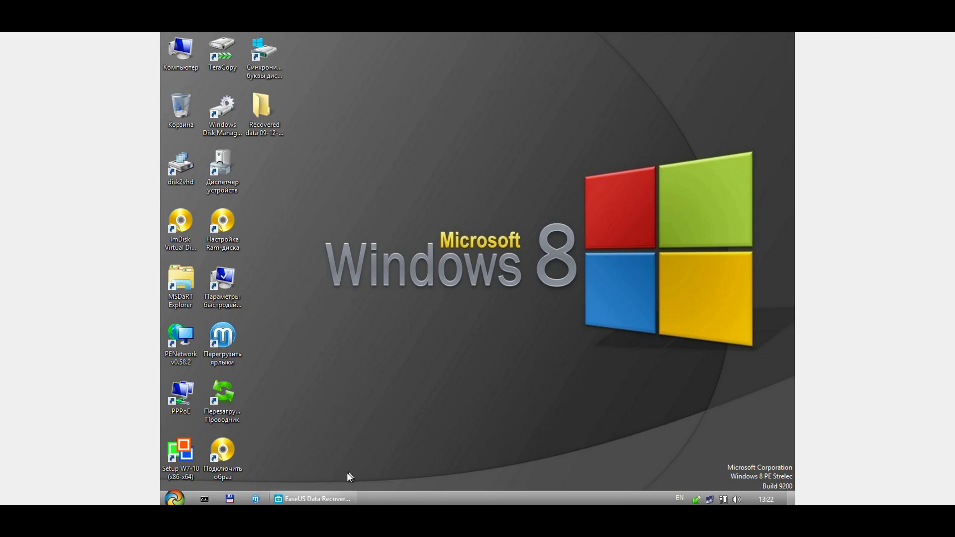
left_click(340, 491)
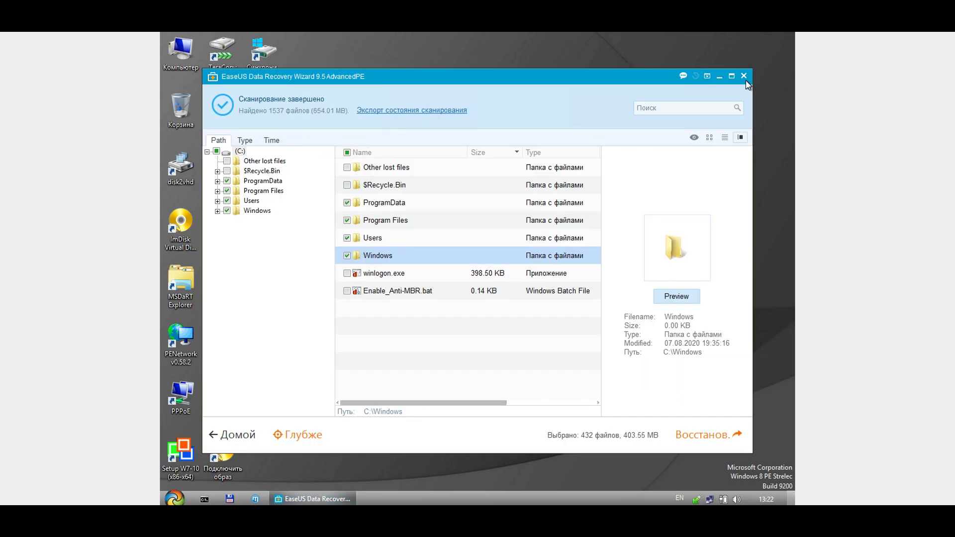
left_click(743, 76)
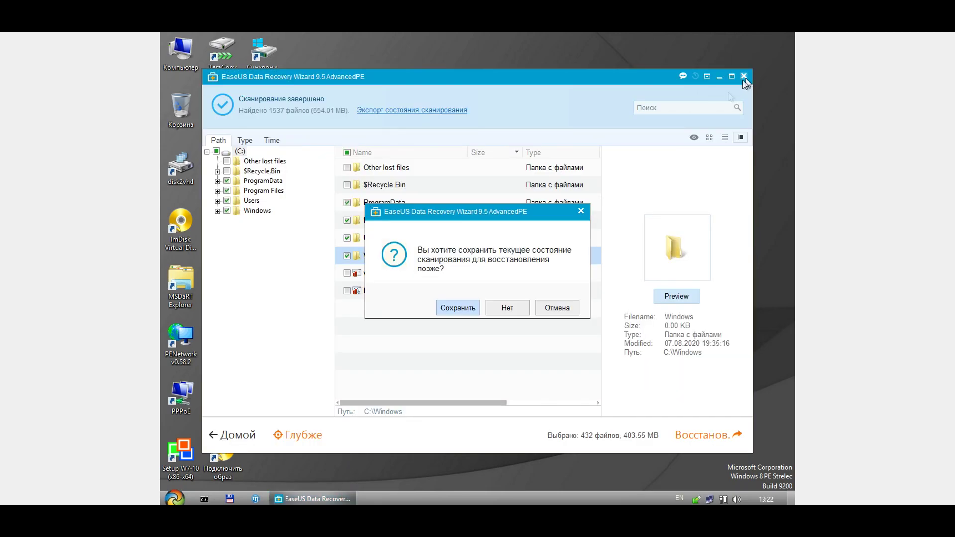
left_click(507, 308)
- Remove the USB_STRELEC disc from the virtual optical drive and restart the WinPE system
left_click(88, 4)
mouse_move(124, 16)
left_click(379, 139)
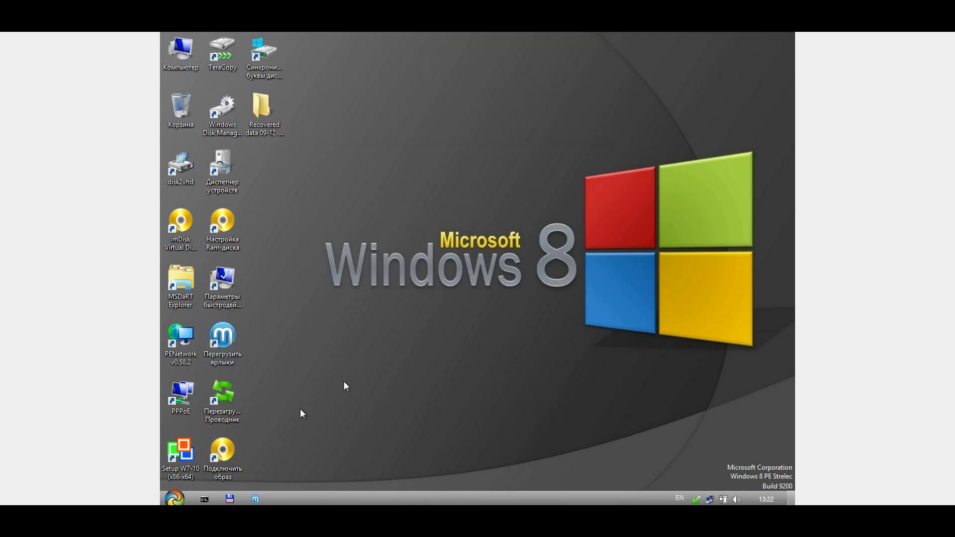
left_click(174, 499)
left_click(274, 481)
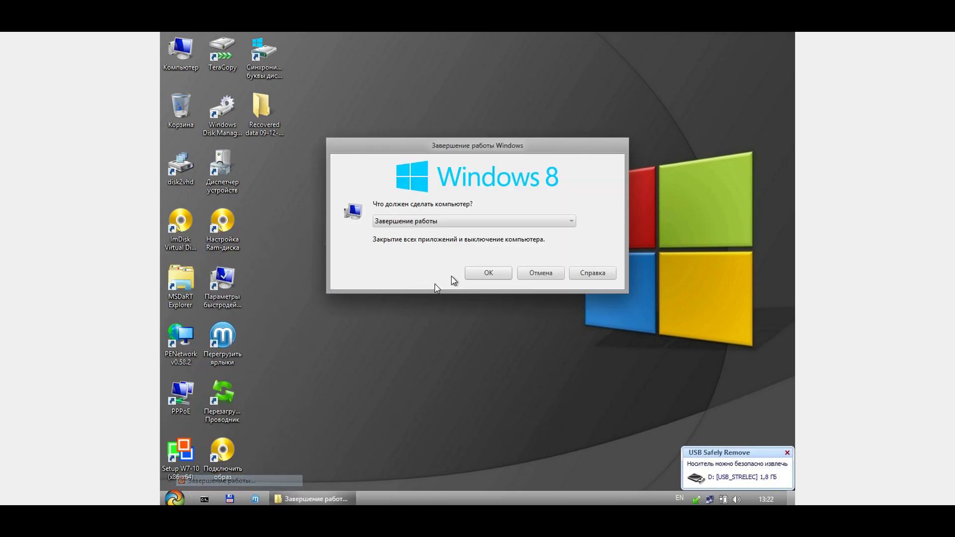
left_click(565, 220)
left_click(396, 249)
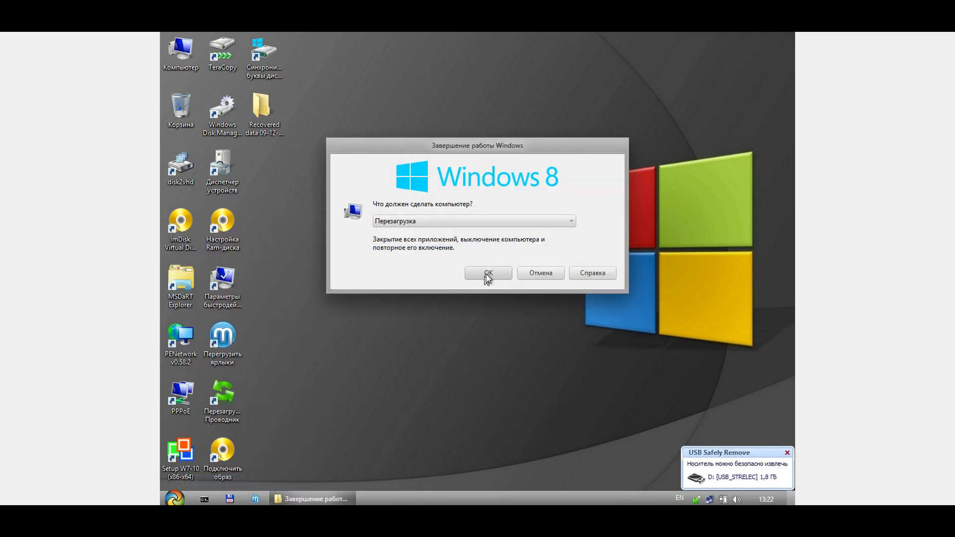
left_click(487, 274)
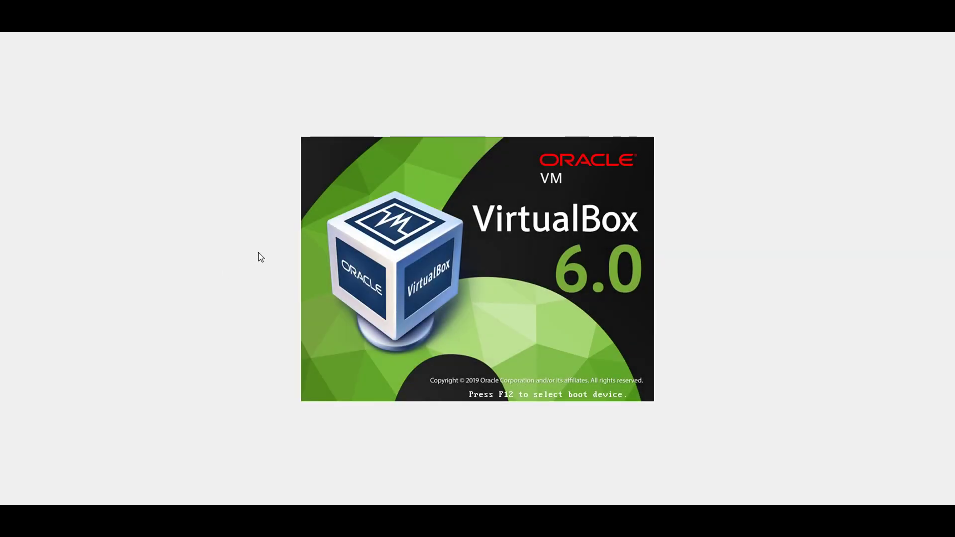
- Insert the Windows 7 disc into the virtual optical drive and restart the machine into its System Recovery Options
left_click(85, 5)
mouse_move(119, 15)
left_click(403, 59)
key("ctrl+alt+Delete")
key("Return")
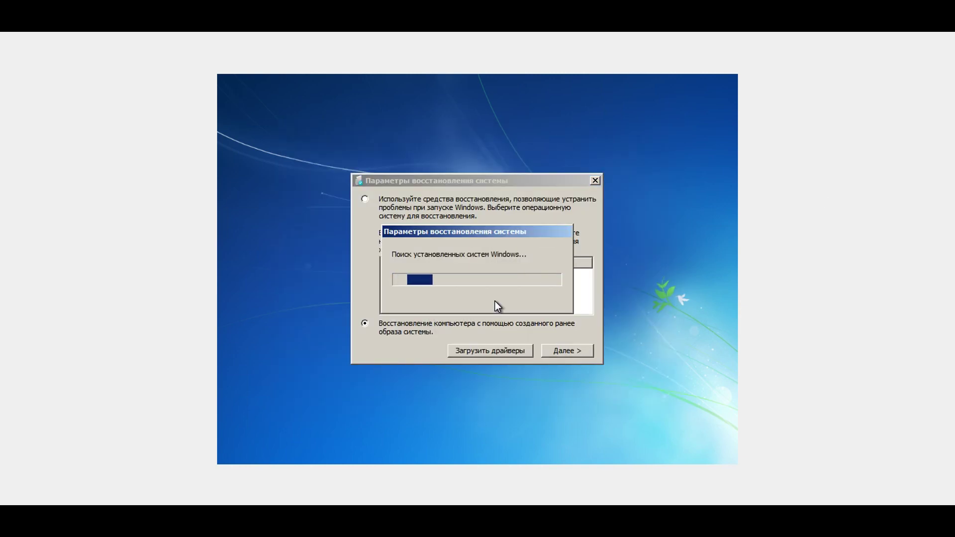
left_click(497, 311)
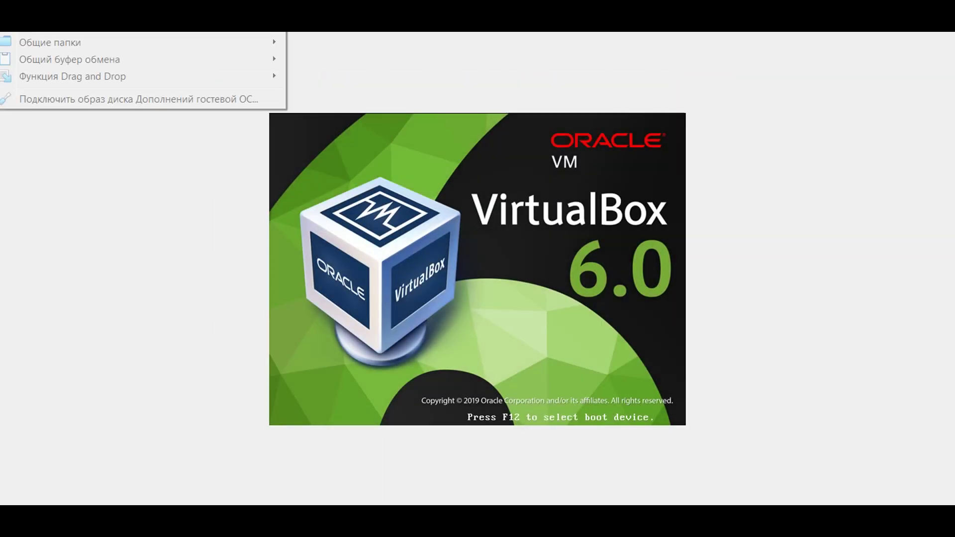
- Boot from the Windows 7 disc again and run Startup Repair on the detected Windows 7 Ultimate installation
left_click(70, 115)
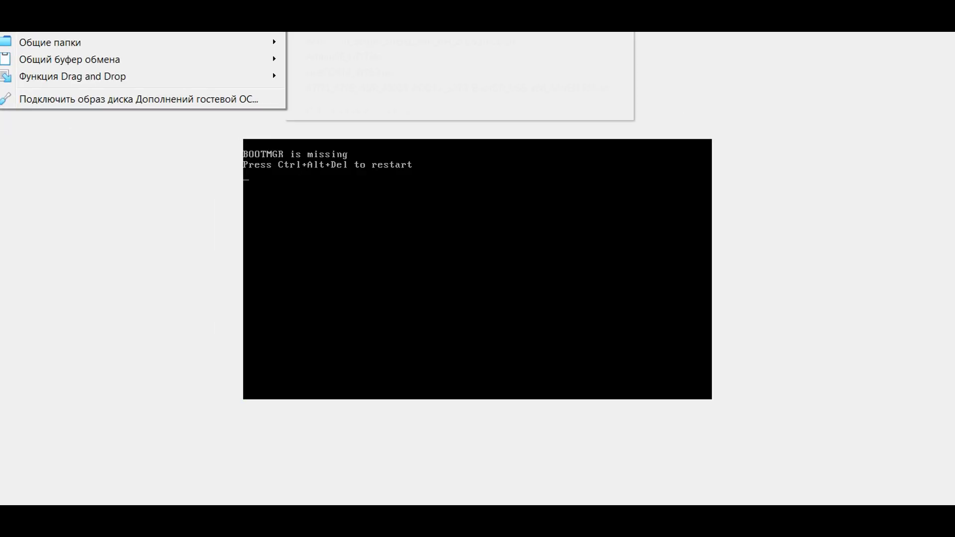
mouse_move(64, 98)
left_click(427, 38)
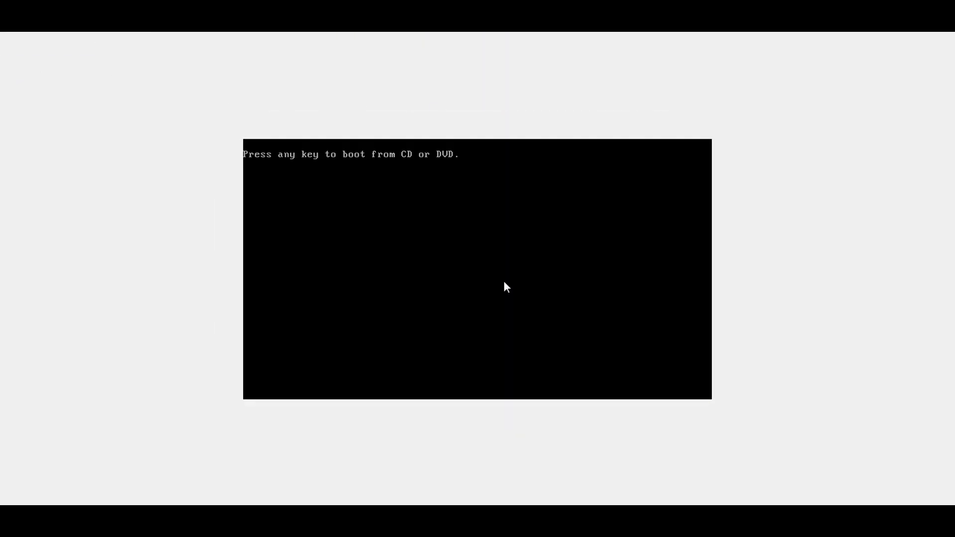
key("Return")
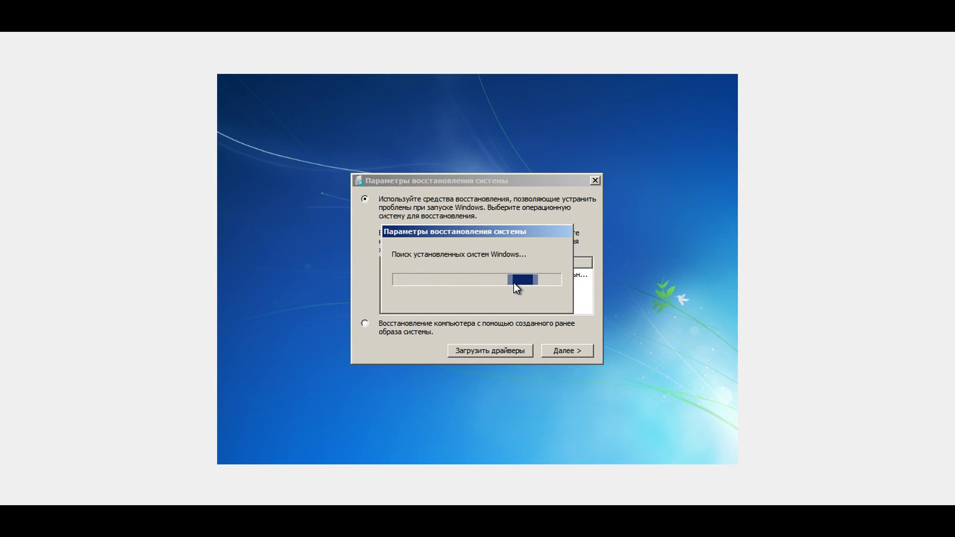
left_click(565, 349)
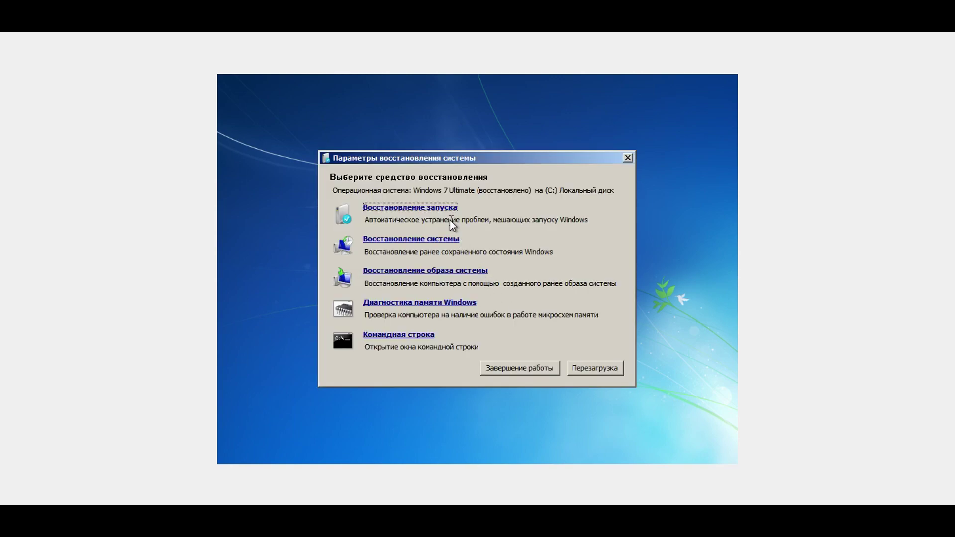
left_click(440, 208)
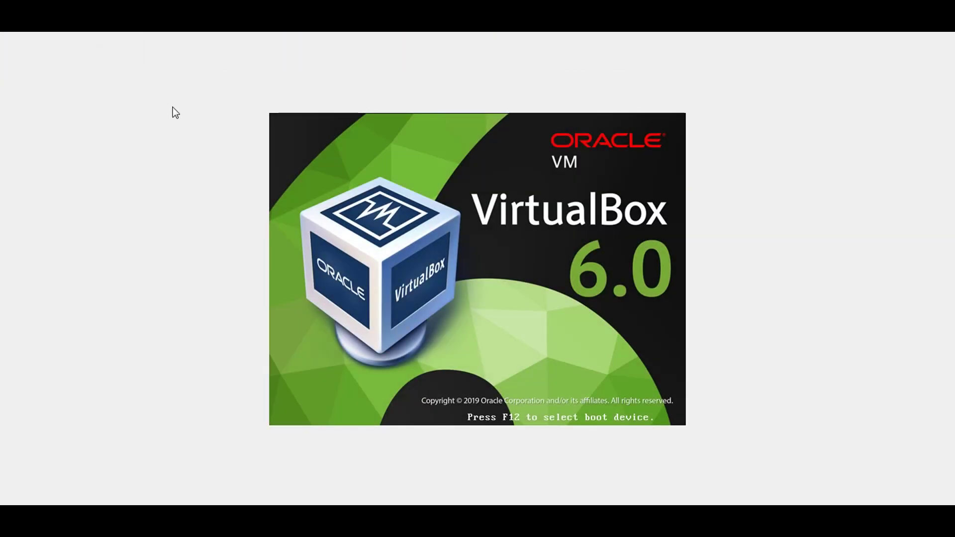
- Restart the virtual machine from the Windows disc and run Startup Repair on the installed system once more
left_click(369, 43)
key("ctrl+alt+Delete")
key("Return")
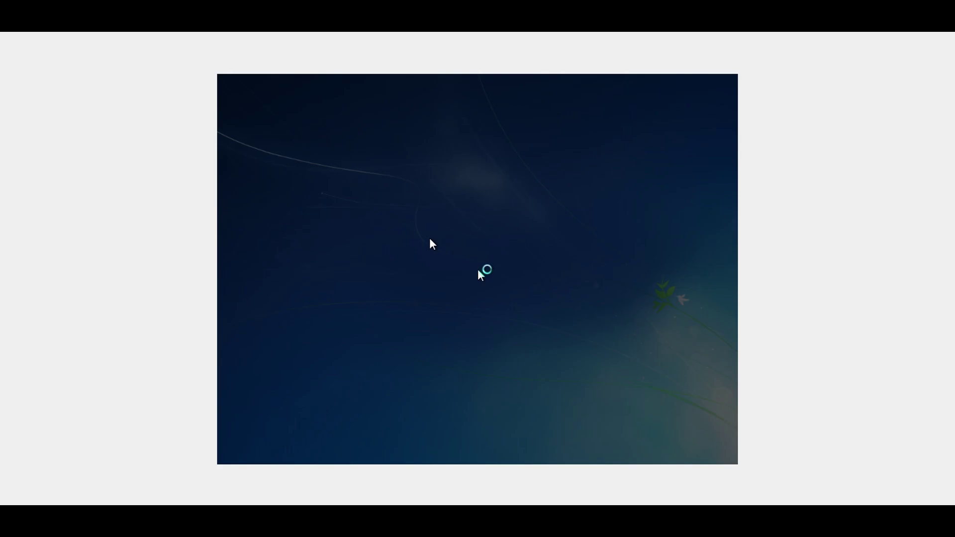
left_click(650, 397)
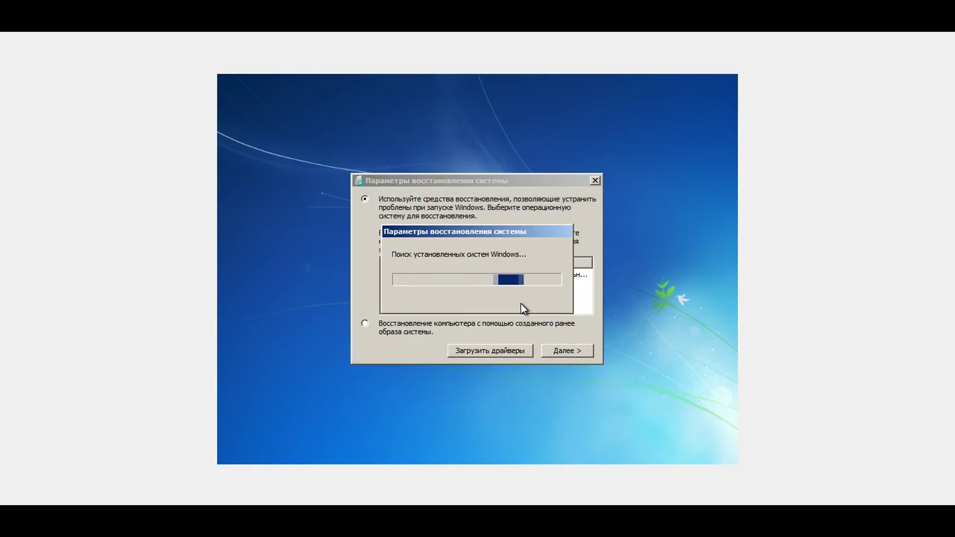
left_click(574, 344)
left_click(434, 208)
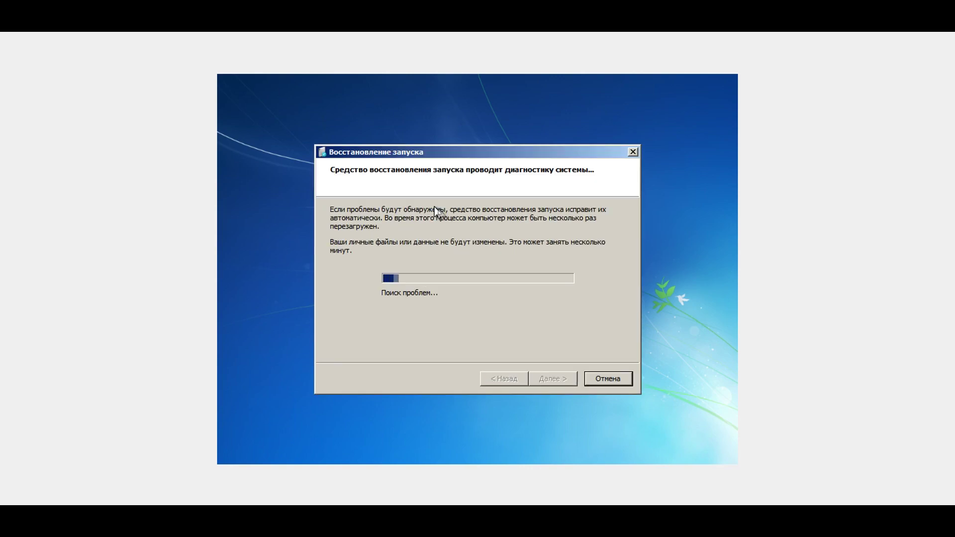
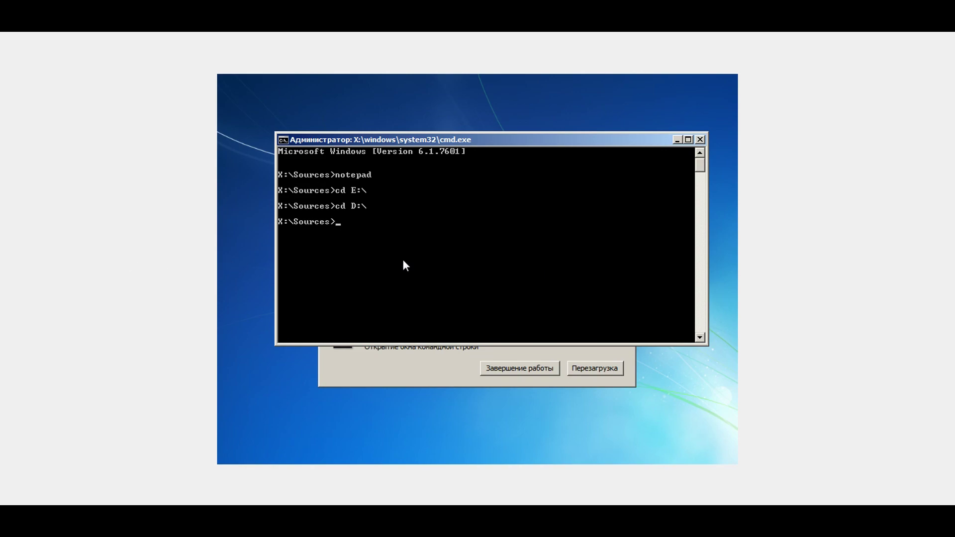
- Change the disc in the virtual machine's optical drive and let the machine boot to the Windows 7 desktop
left_click(55, 64)
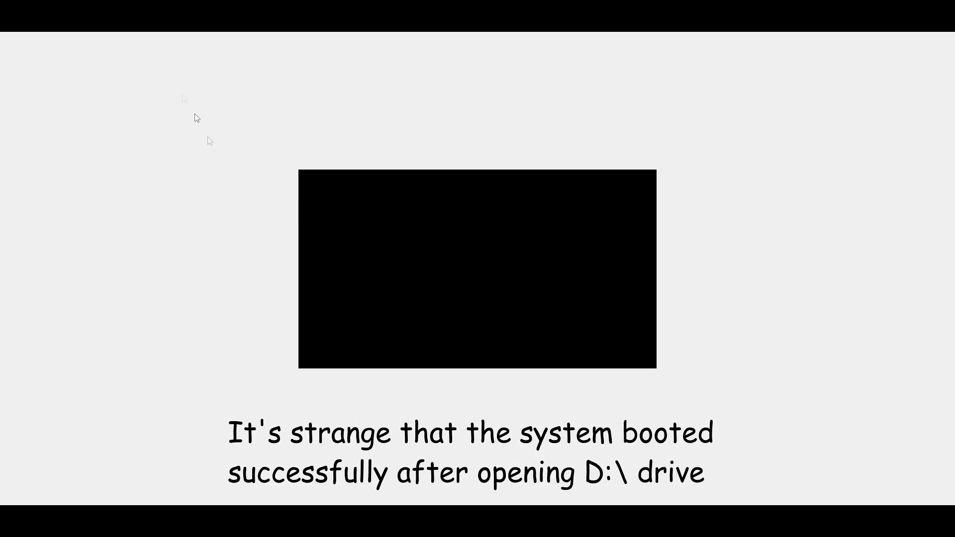
left_click(143, 31)
mouse_move(142, 43)
left_click(125, 244)
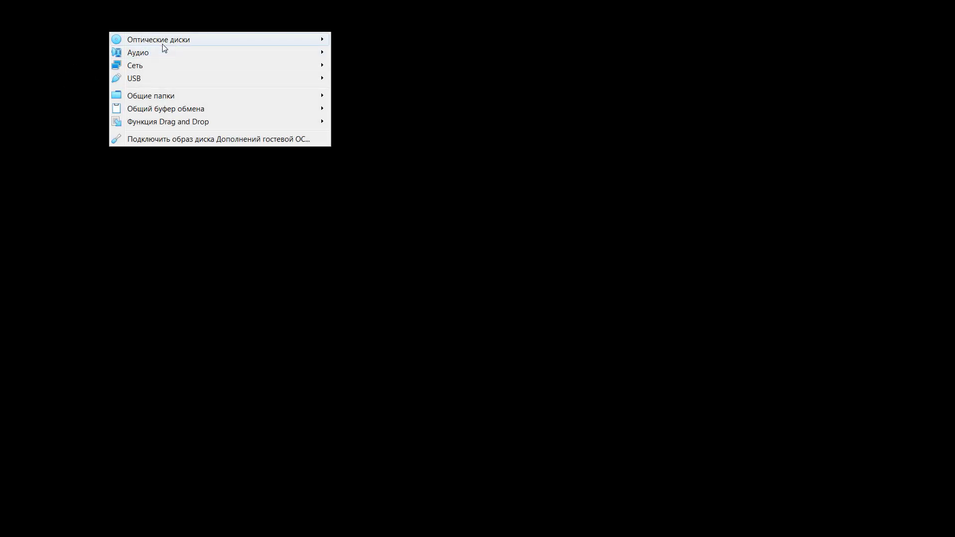
left_click(64, 228)
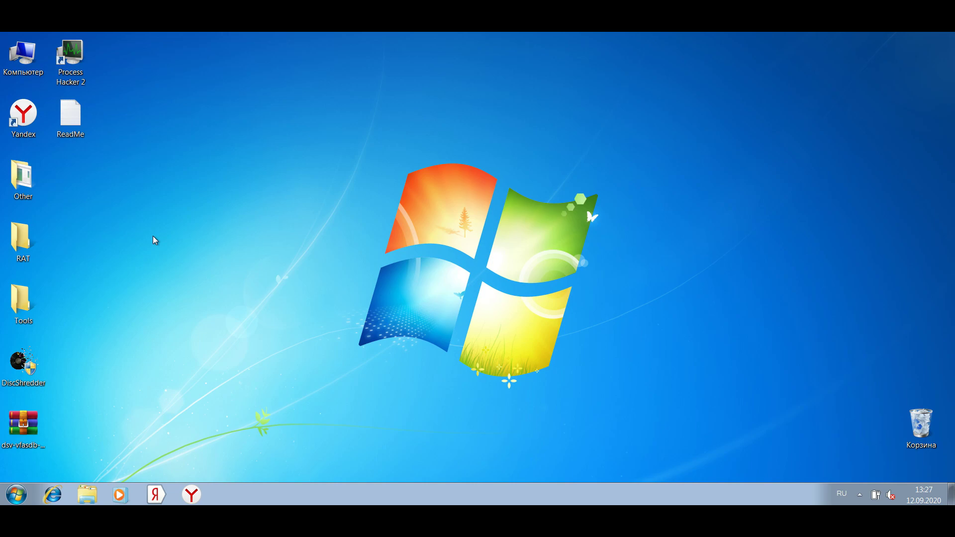
left_click_drag(436, 311, 816, 328)
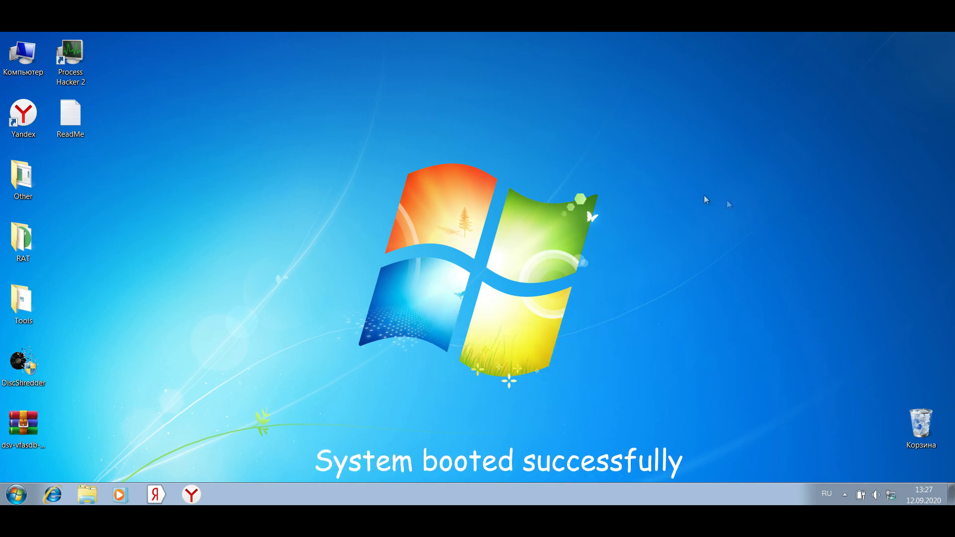
left_click(19, 493)
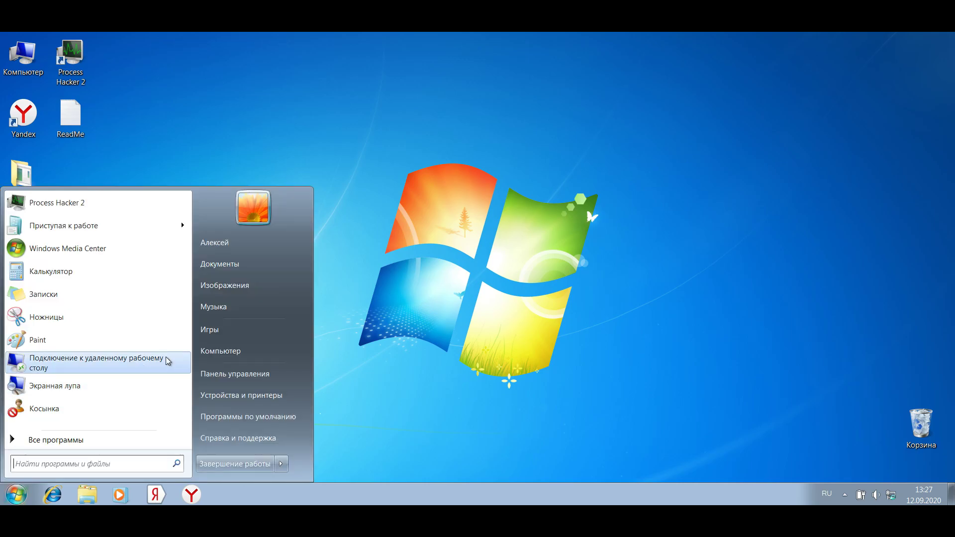
left_click_drag(580, 333, 752, 406)
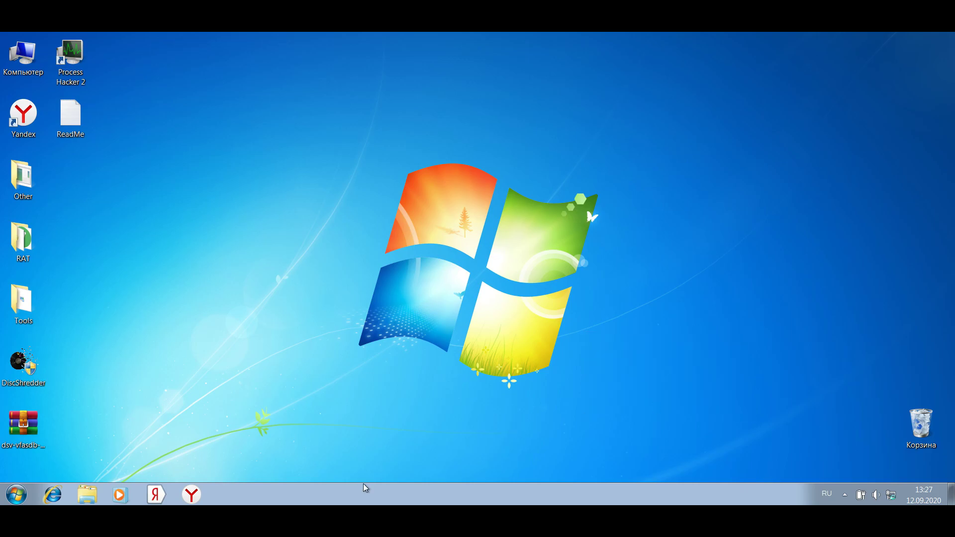